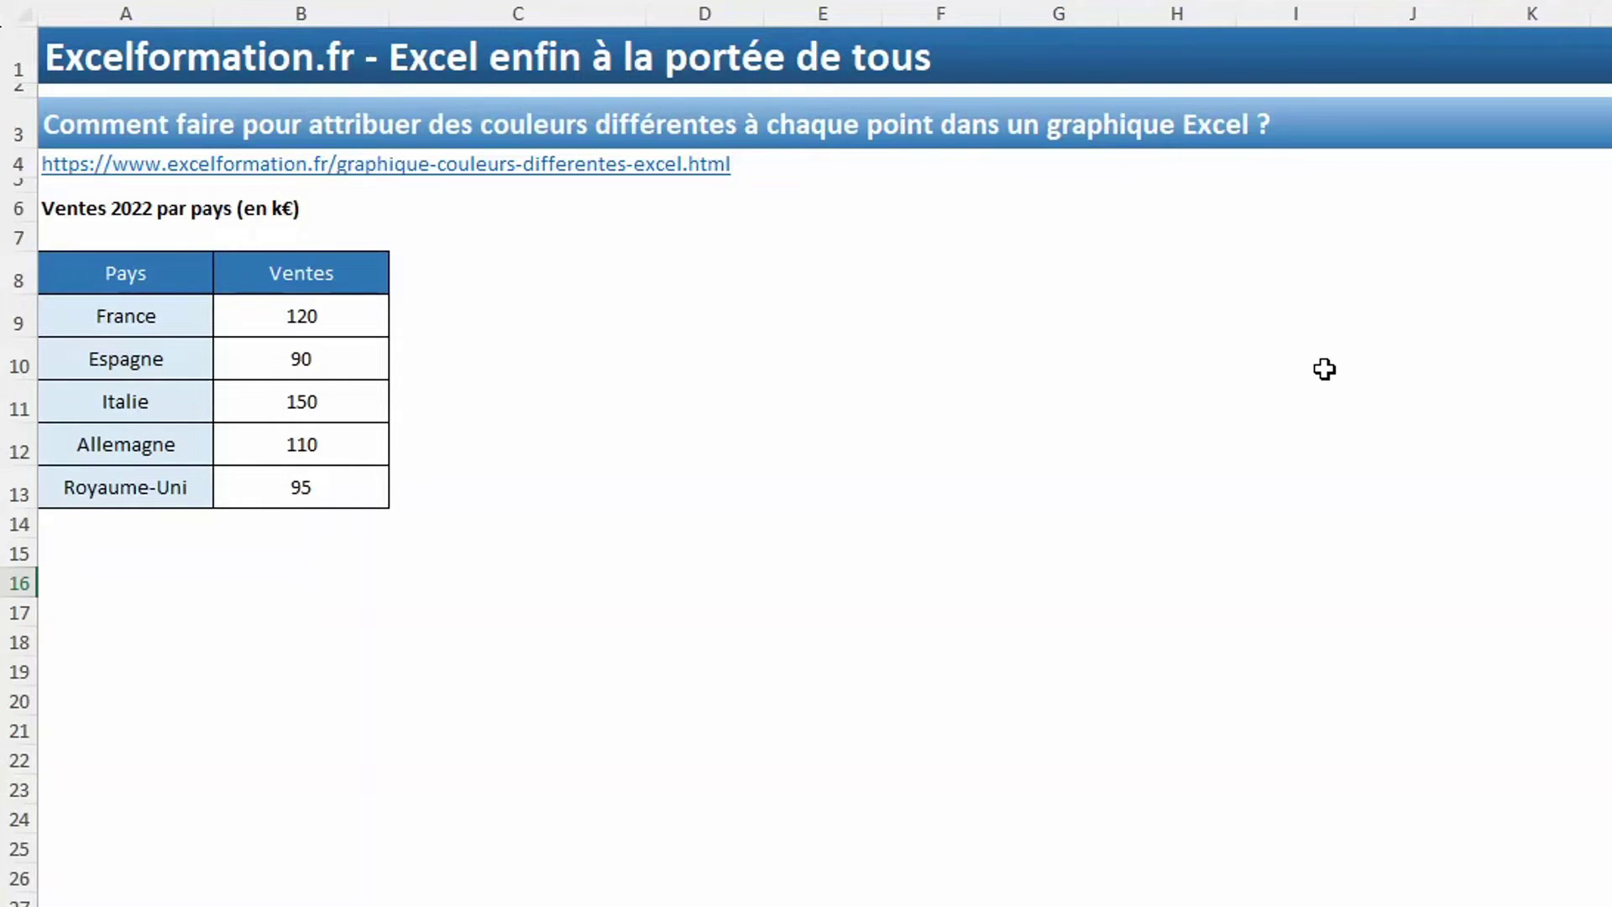
Select the whole Pays/Ventes table A8:B13 and bring up the Insertion ribbon
left_click(127, 283)
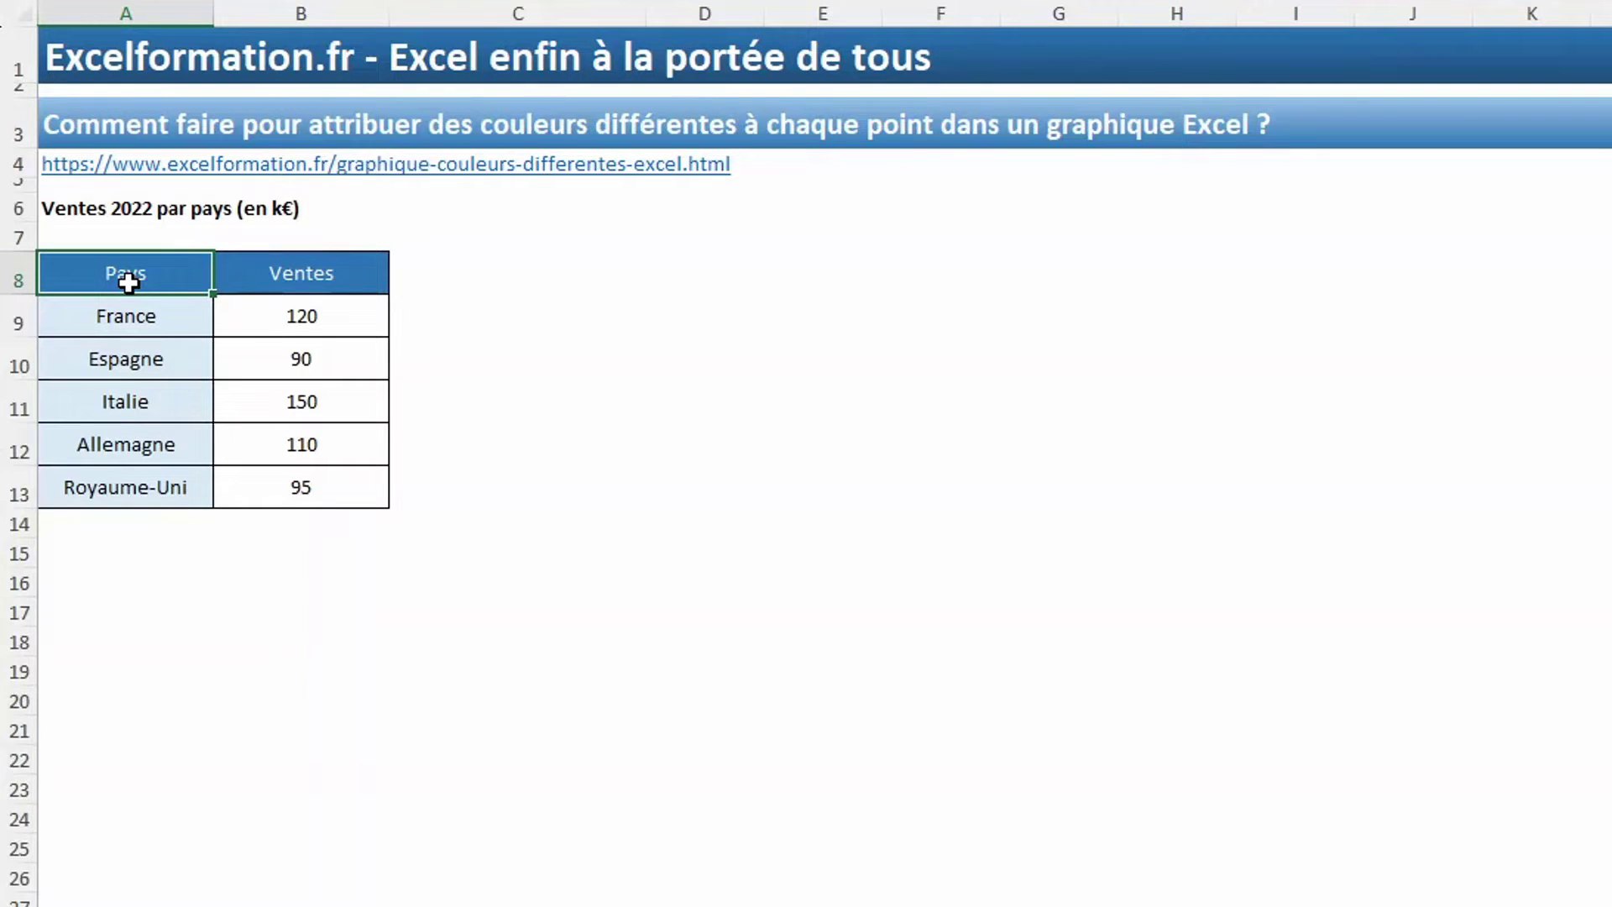
left_click(273, 270)
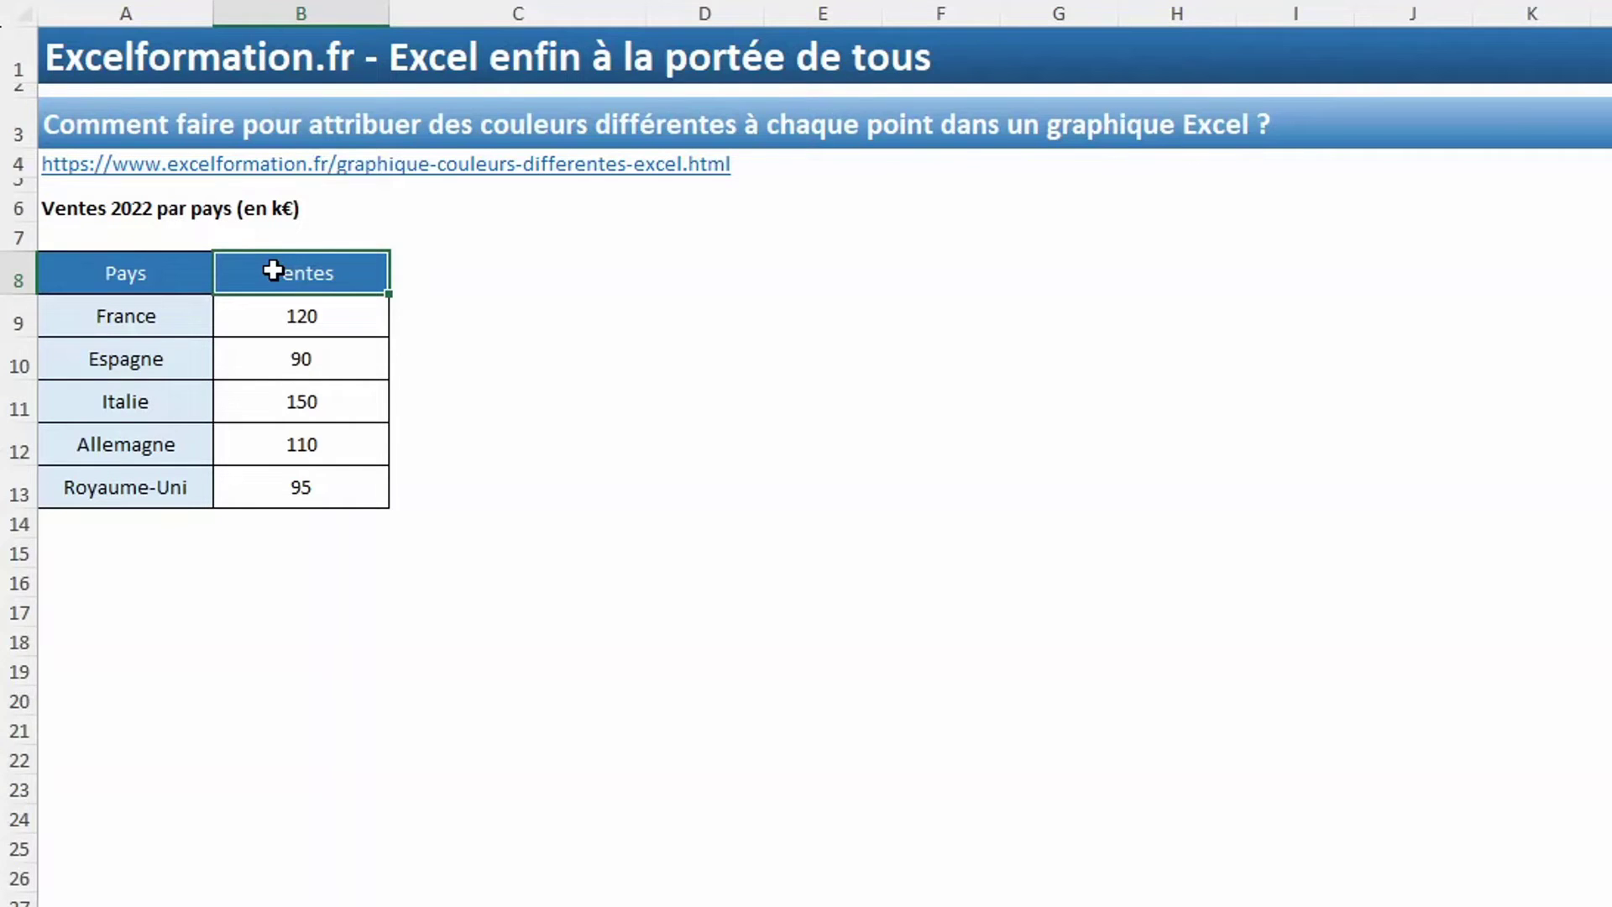
left_click(225, 399)
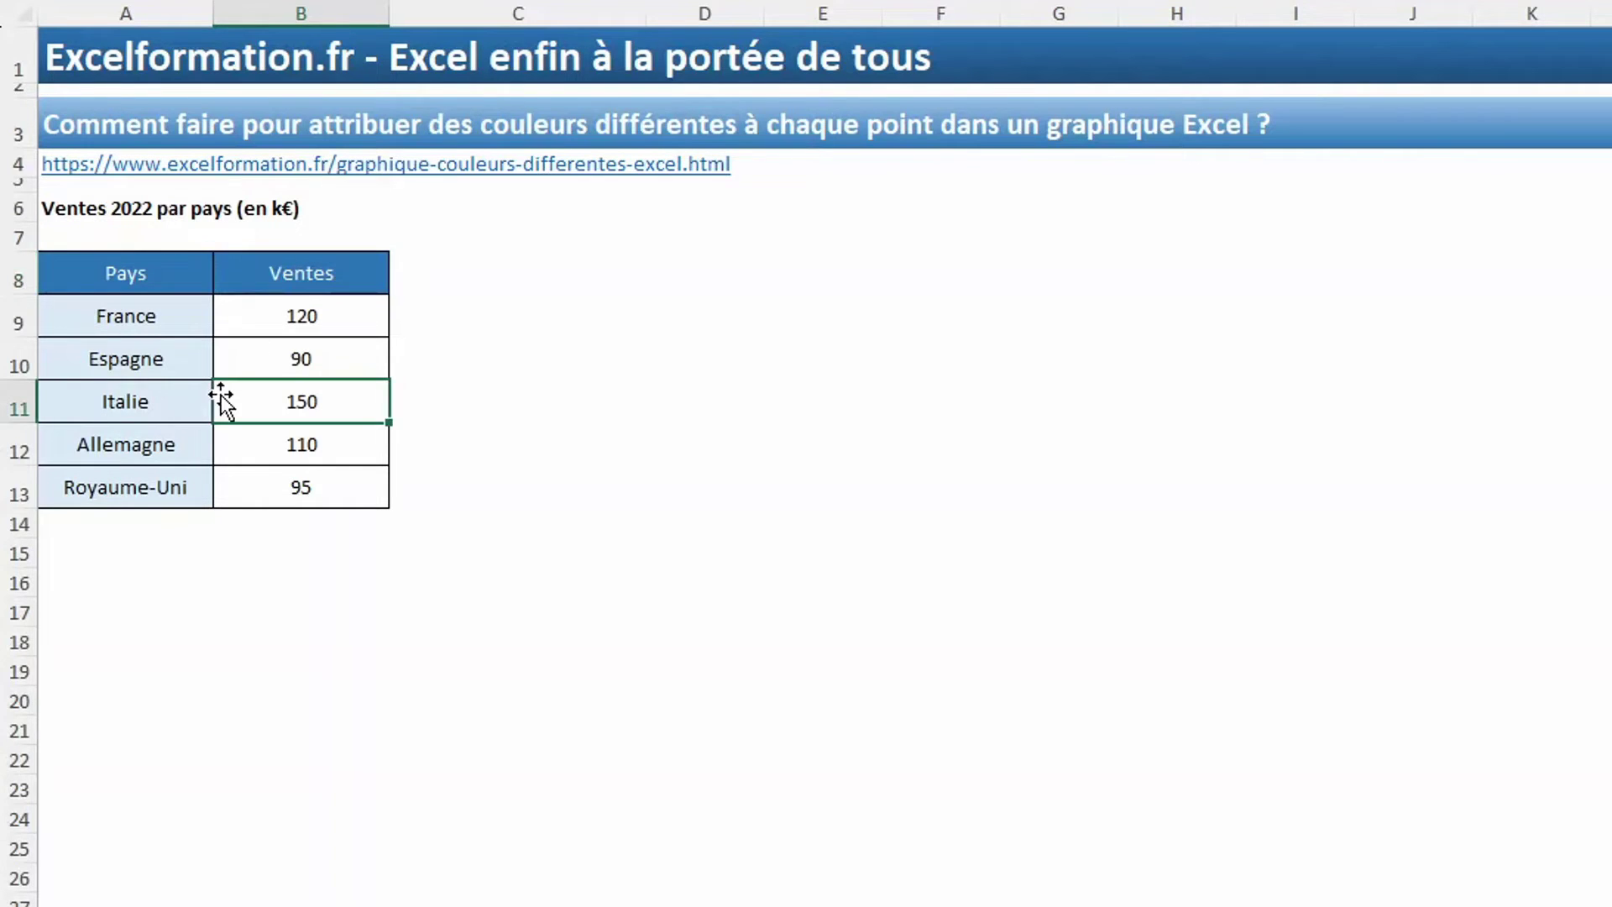
left_click(180, 364)
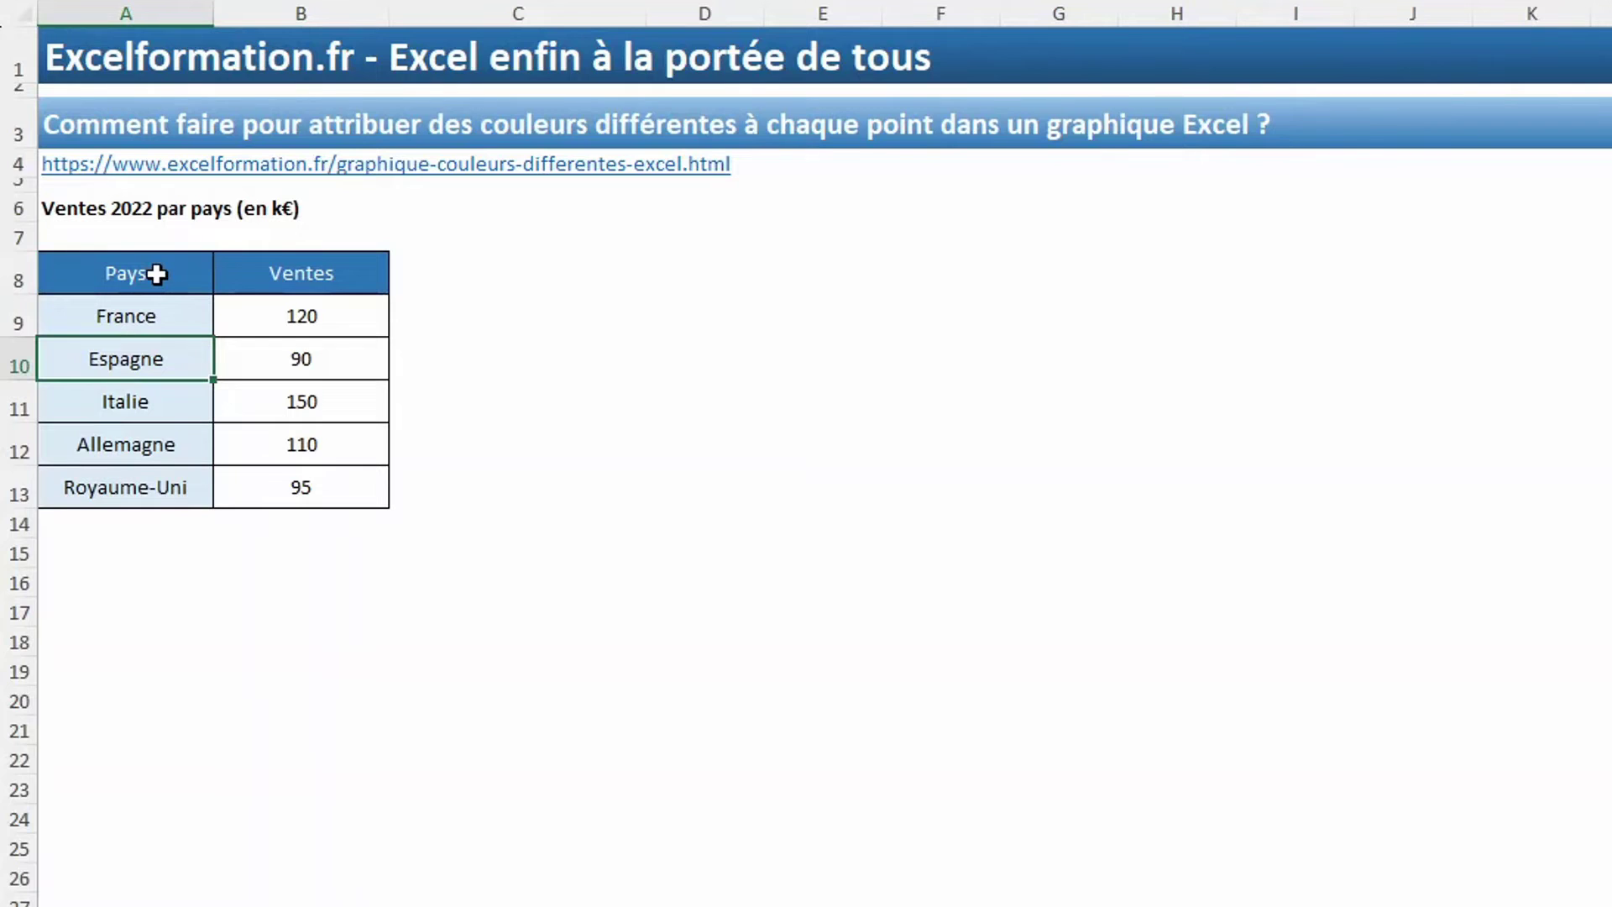
left_click(314, 403)
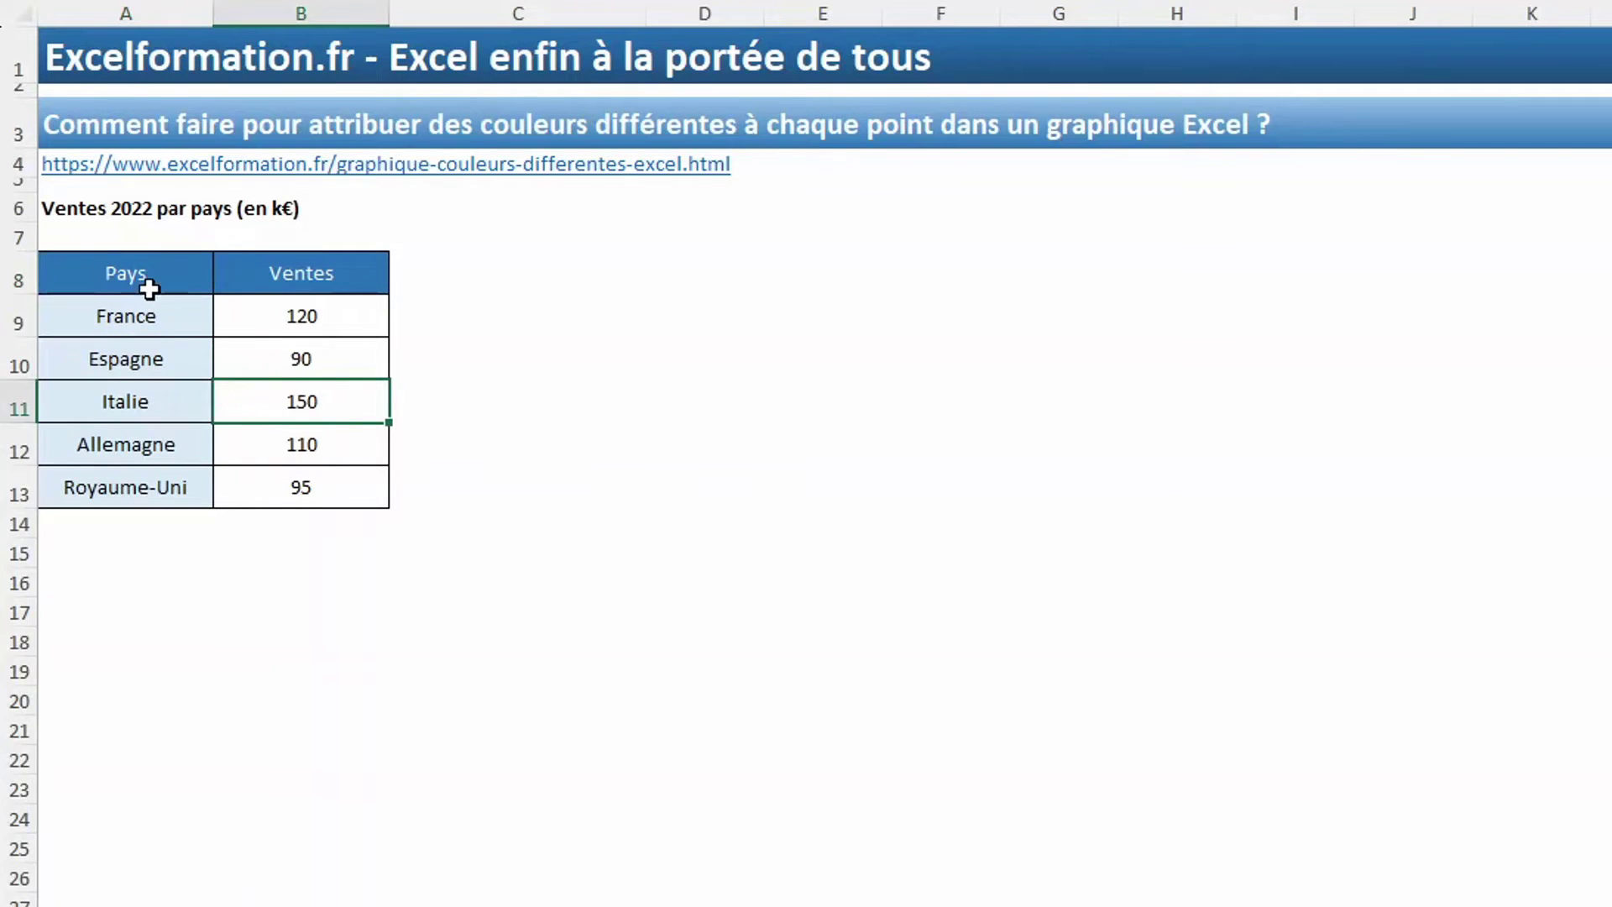
left_click_drag(149, 290, 327, 490)
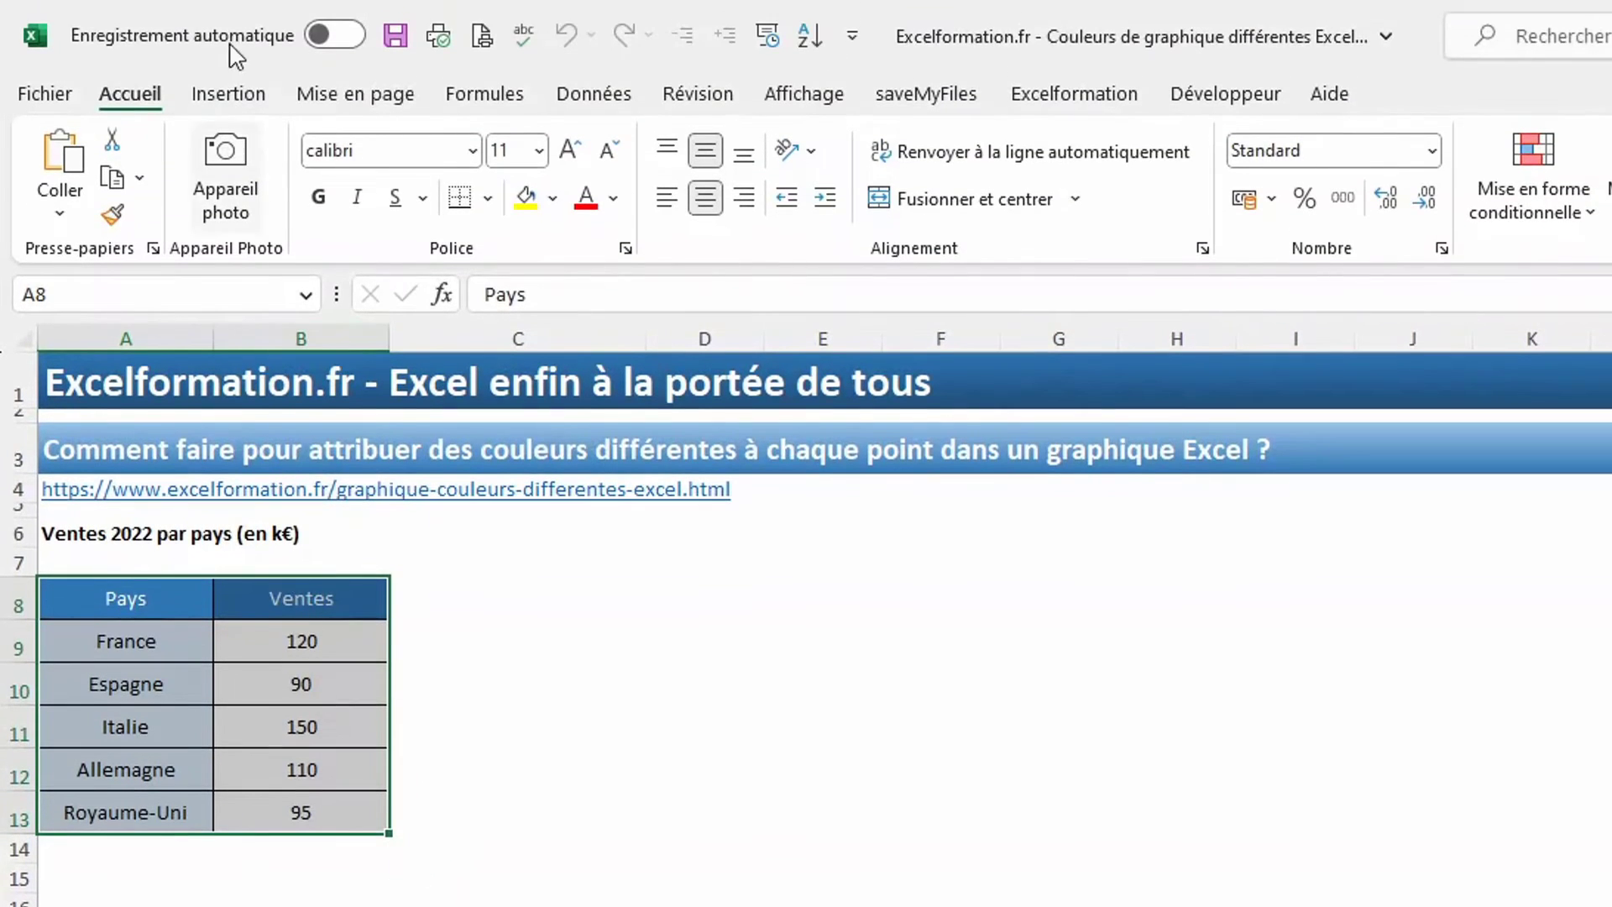
left_click(227, 95)
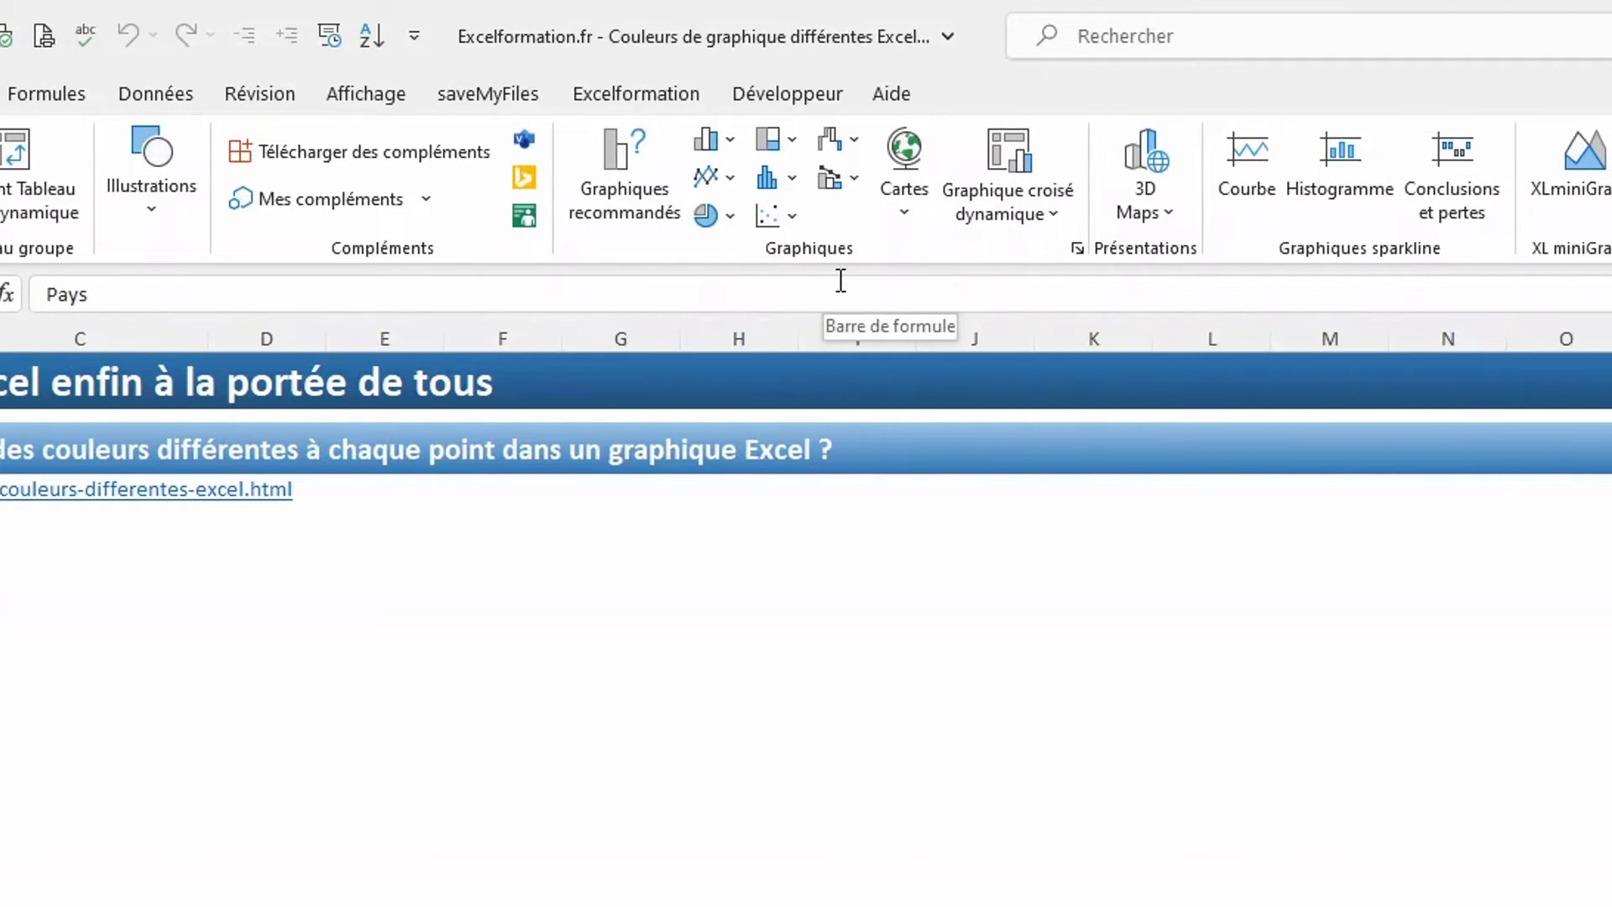
Insert a 2D clustered column chart (Histogramme groupé) of the five countries' sales
left_click(714, 141)
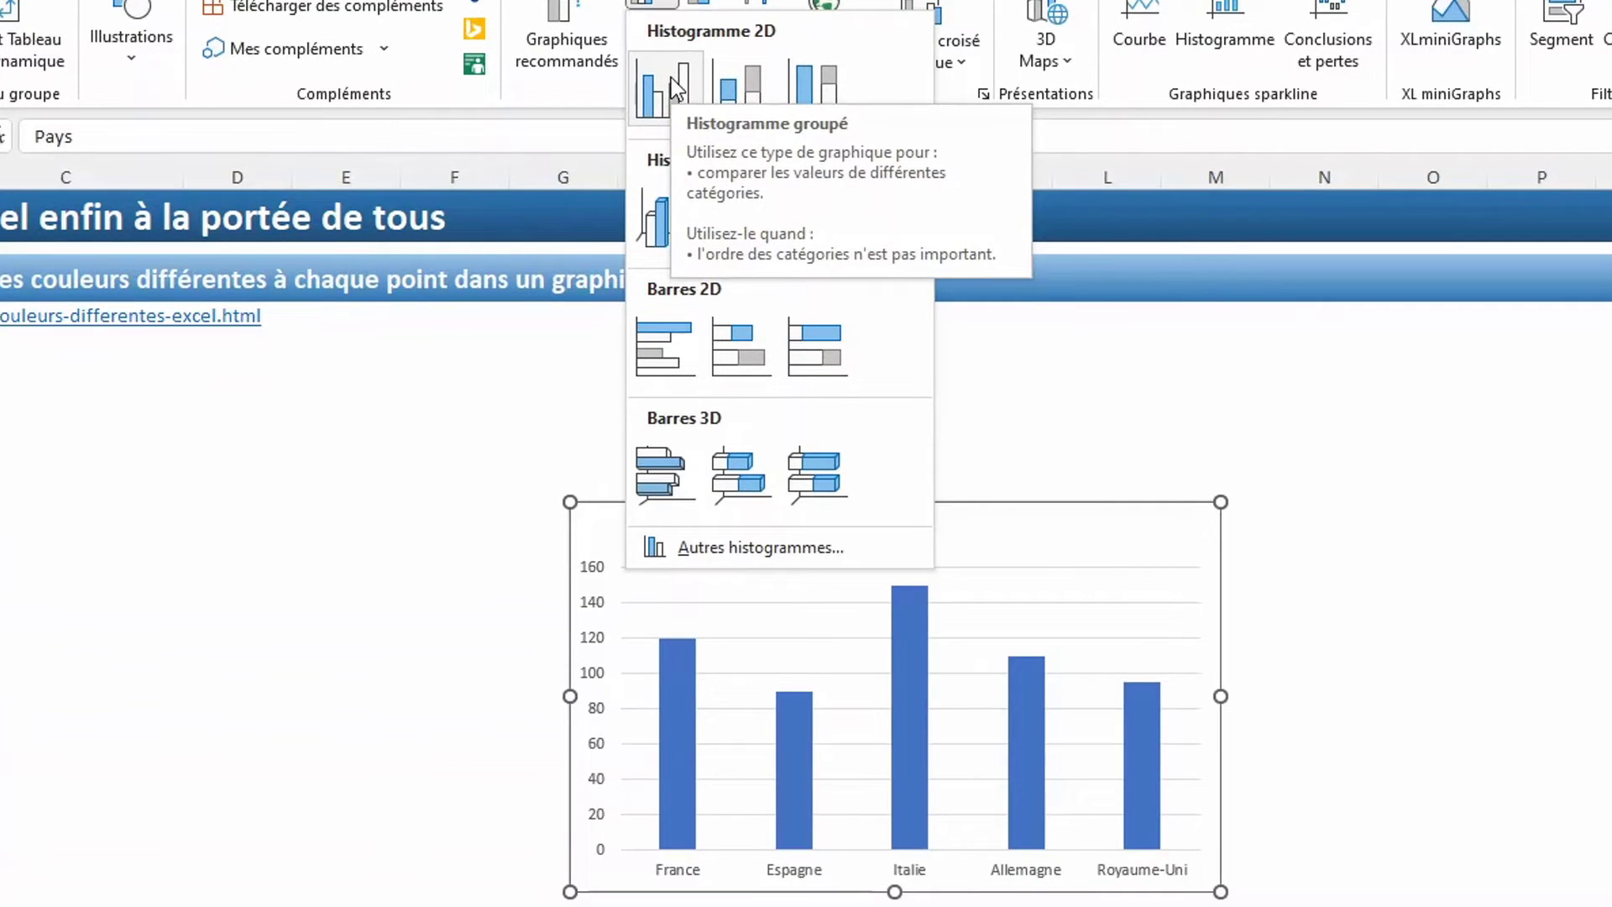
left_click(671, 76)
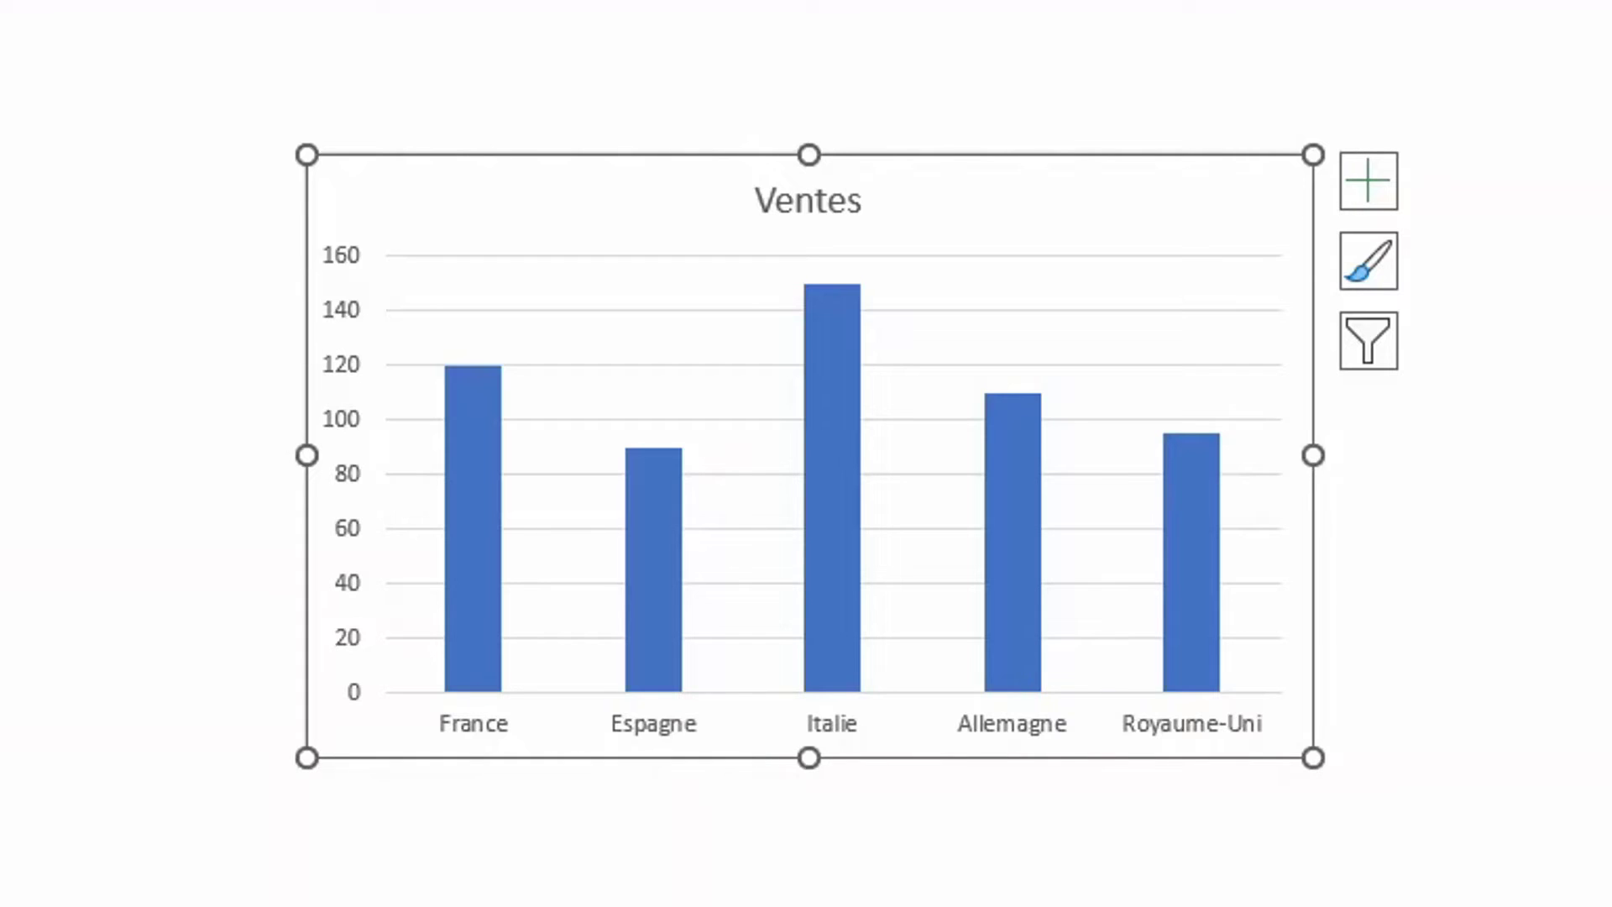
mouse_move(909, 717)
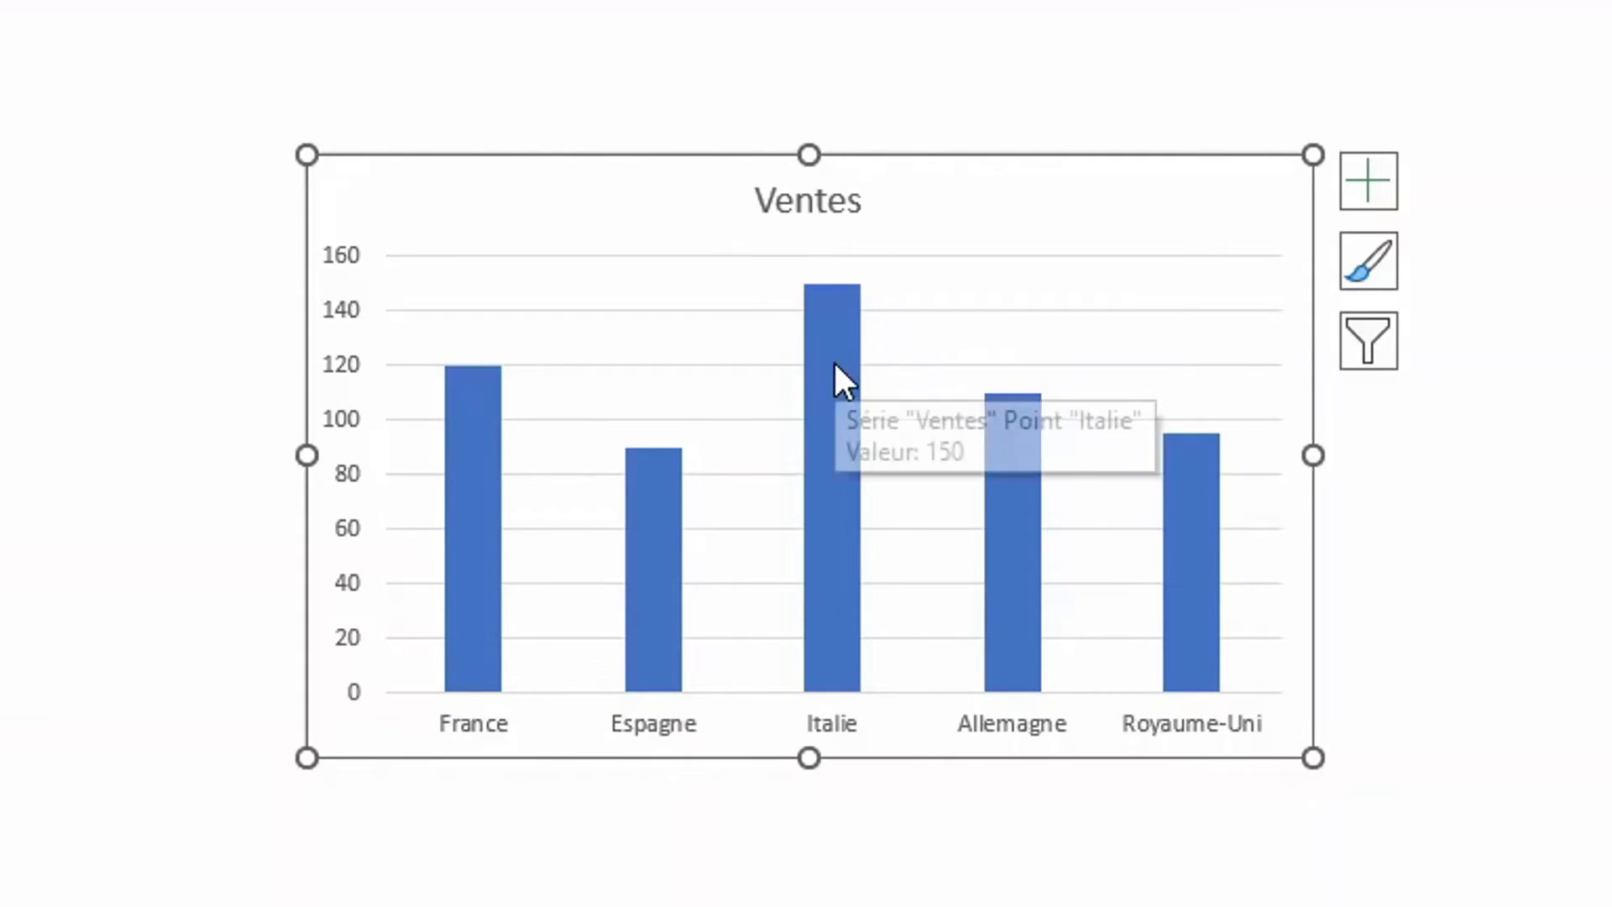
Open the Mettre en forme une série de données pane for the Ventes bars
left_click(836, 365)
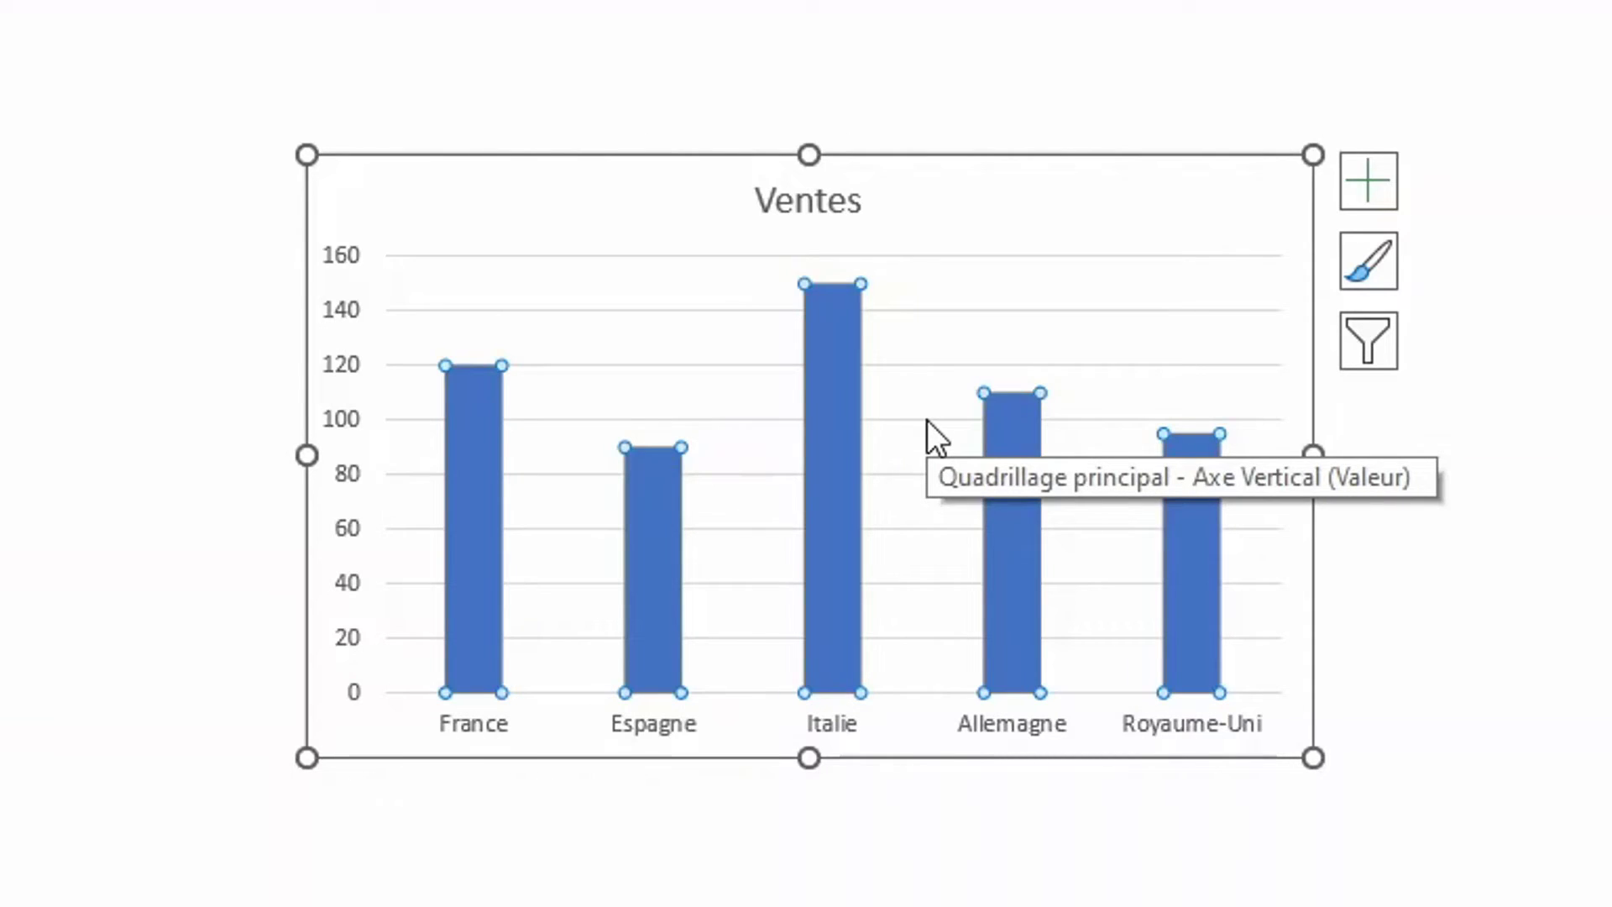
right_click(845, 376)
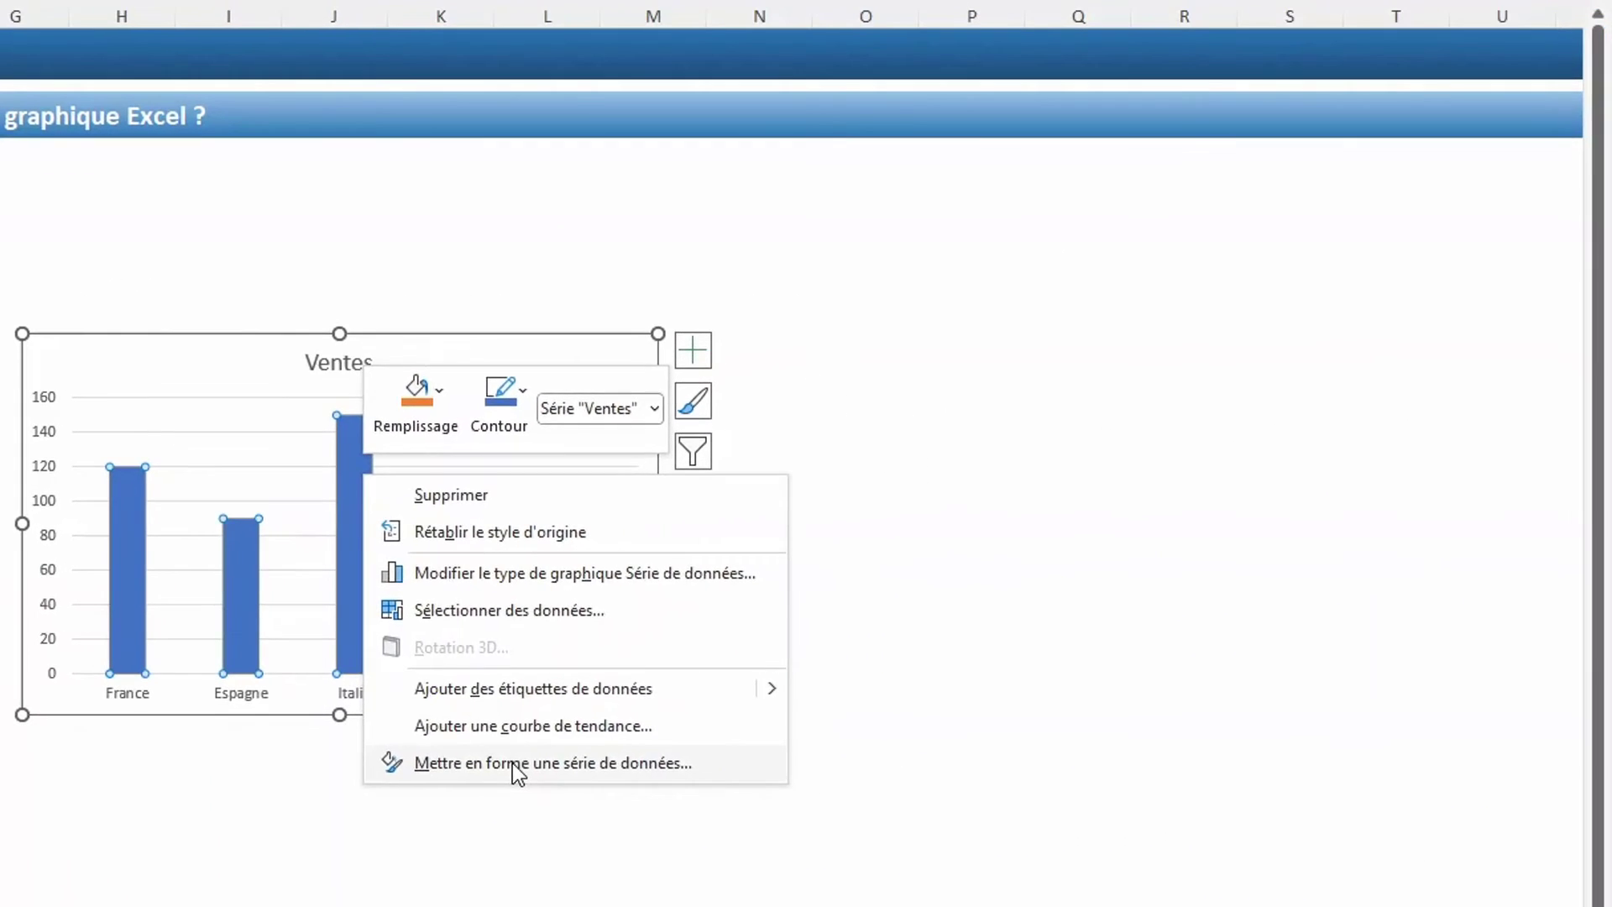
left_click(512, 762)
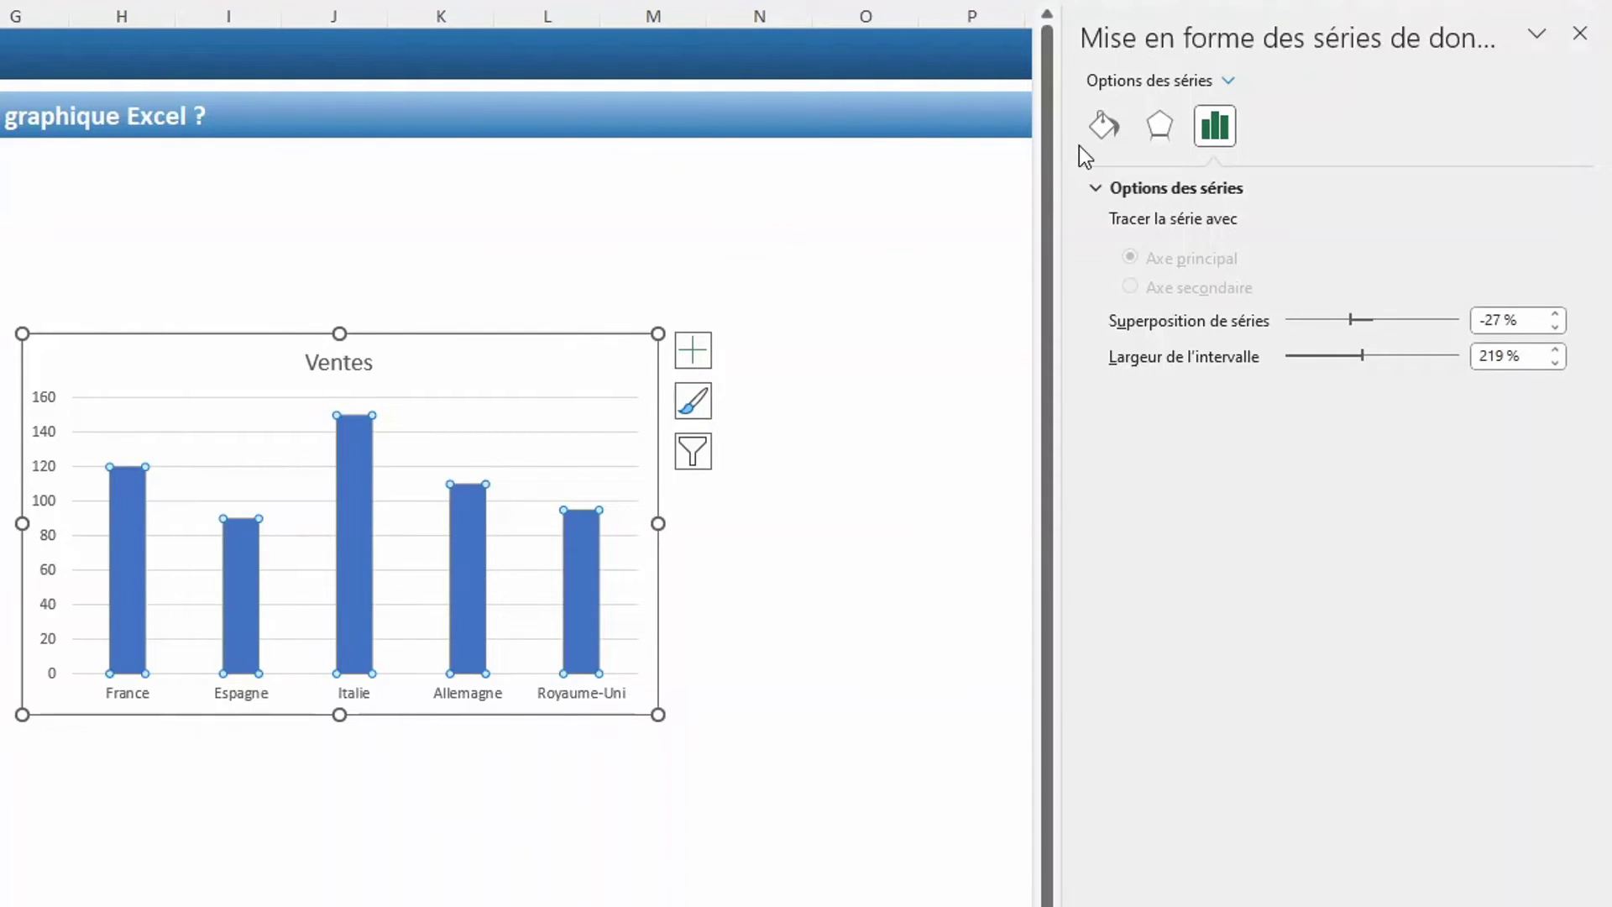
Enable Varier les couleurs par point under Remplissage so each bar gets its own colour
left_click(1101, 128)
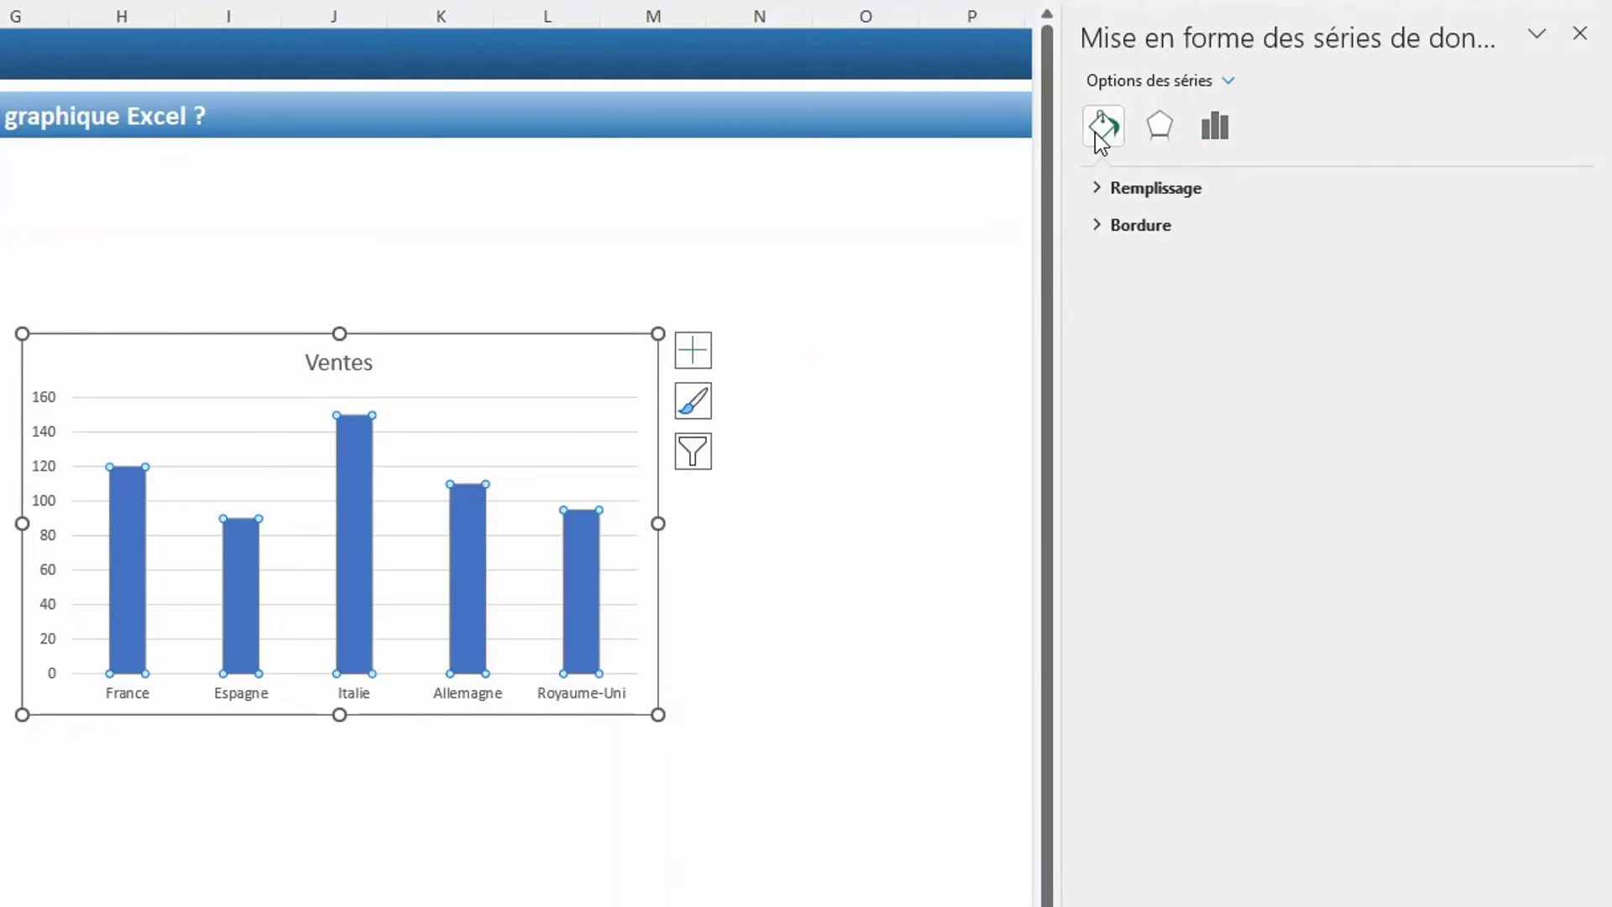
left_click(1100, 199)
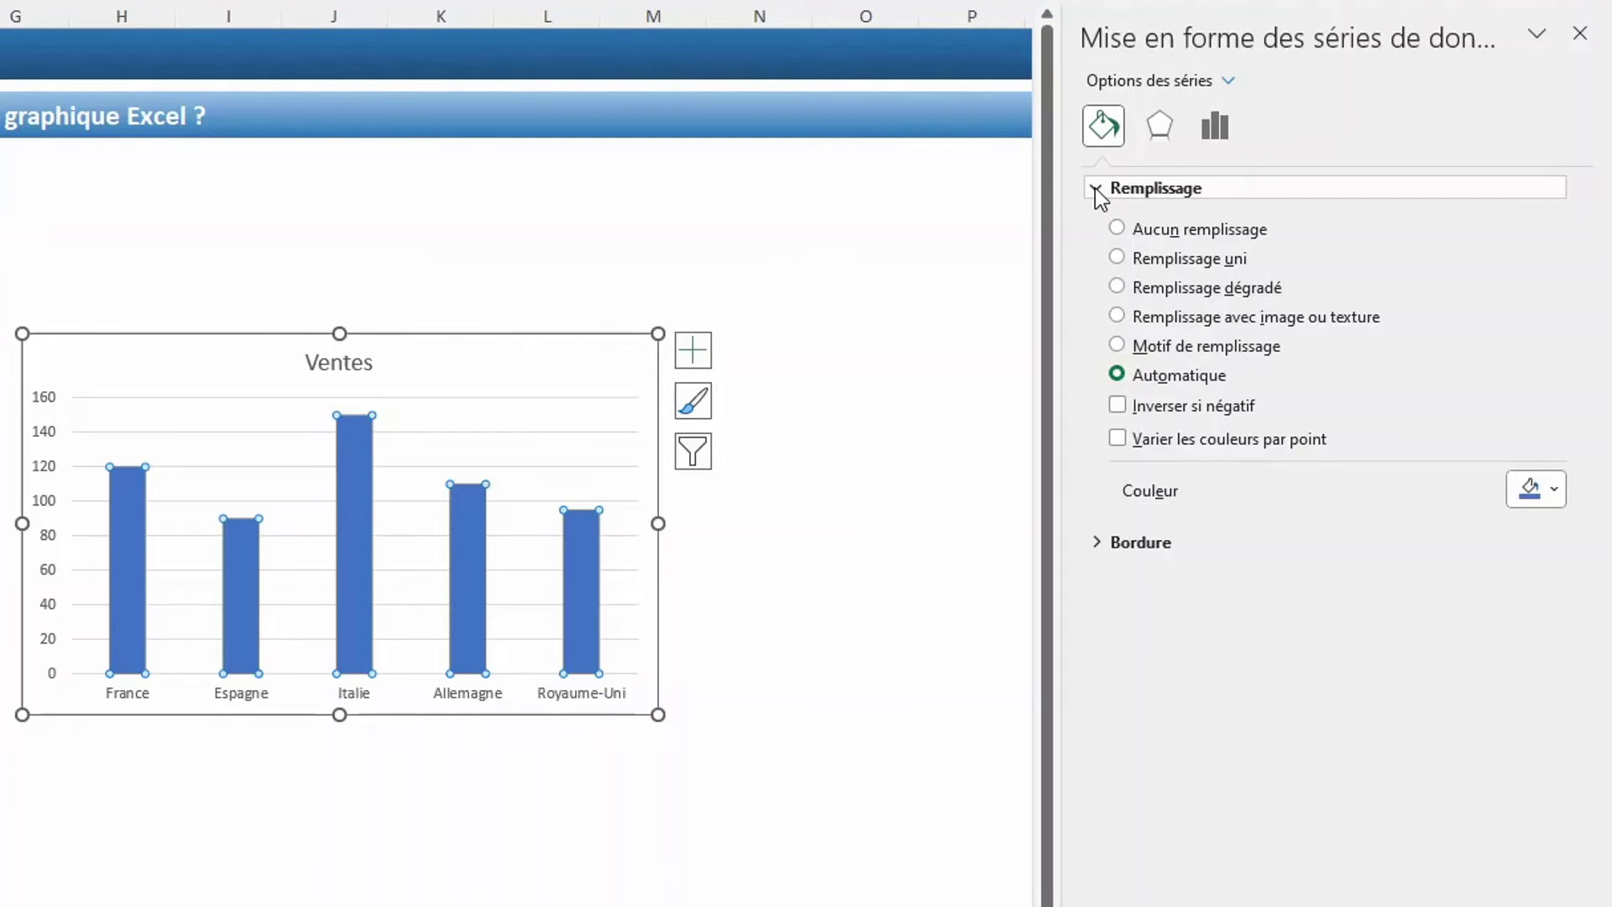
left_click(1117, 438)
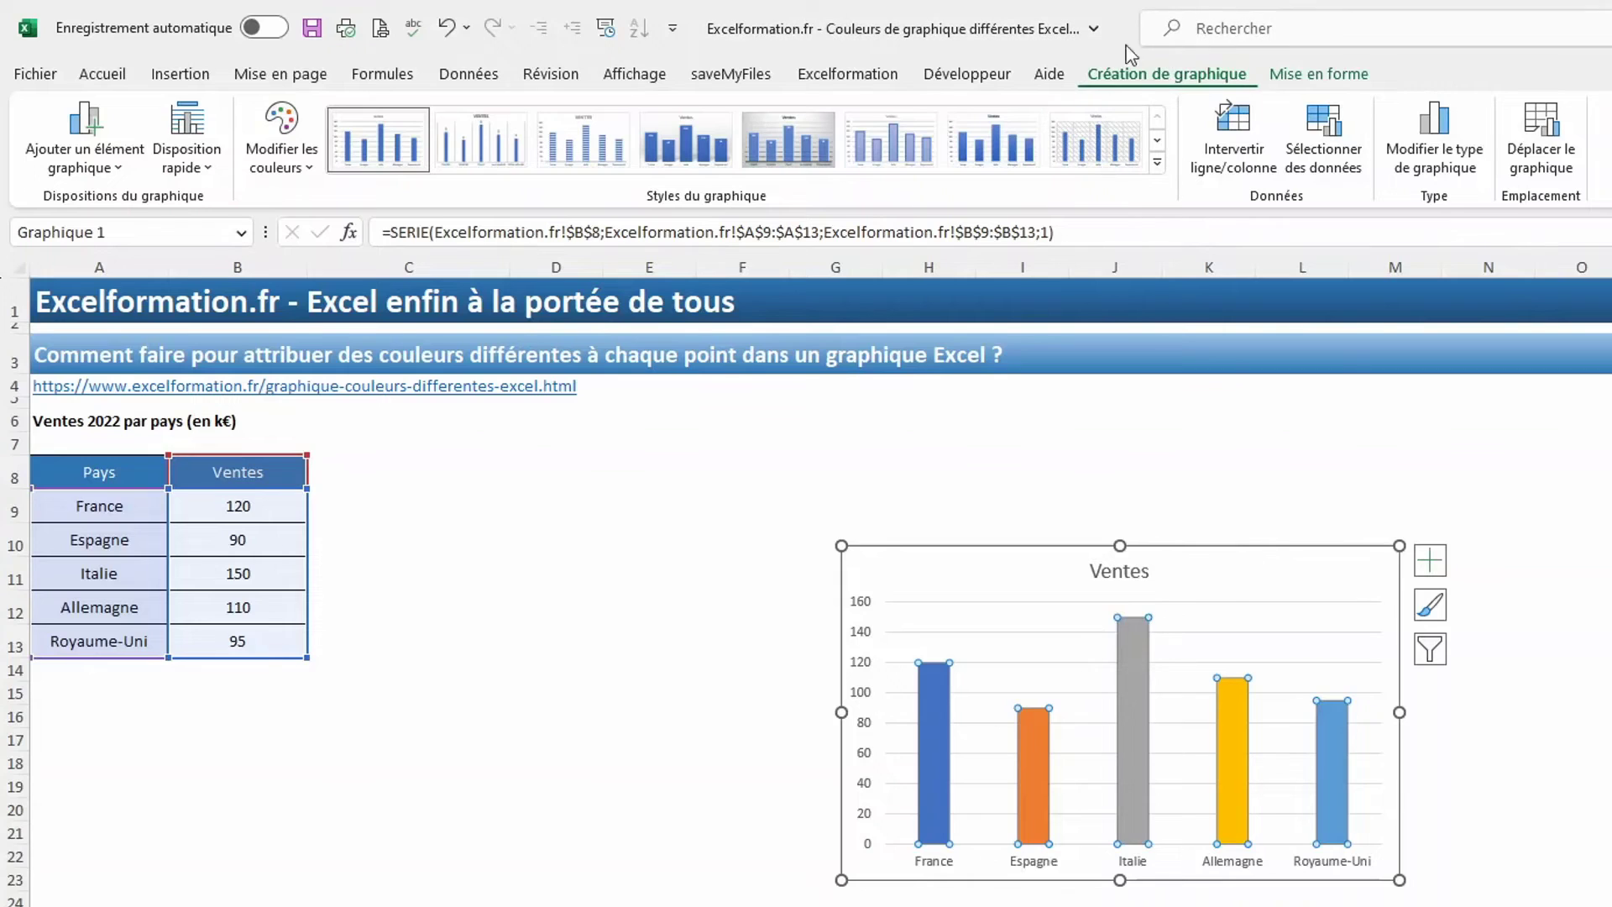
Apply Style 4 from the Styles du graphique gallery to the Ventes chart
left_click(1158, 163)
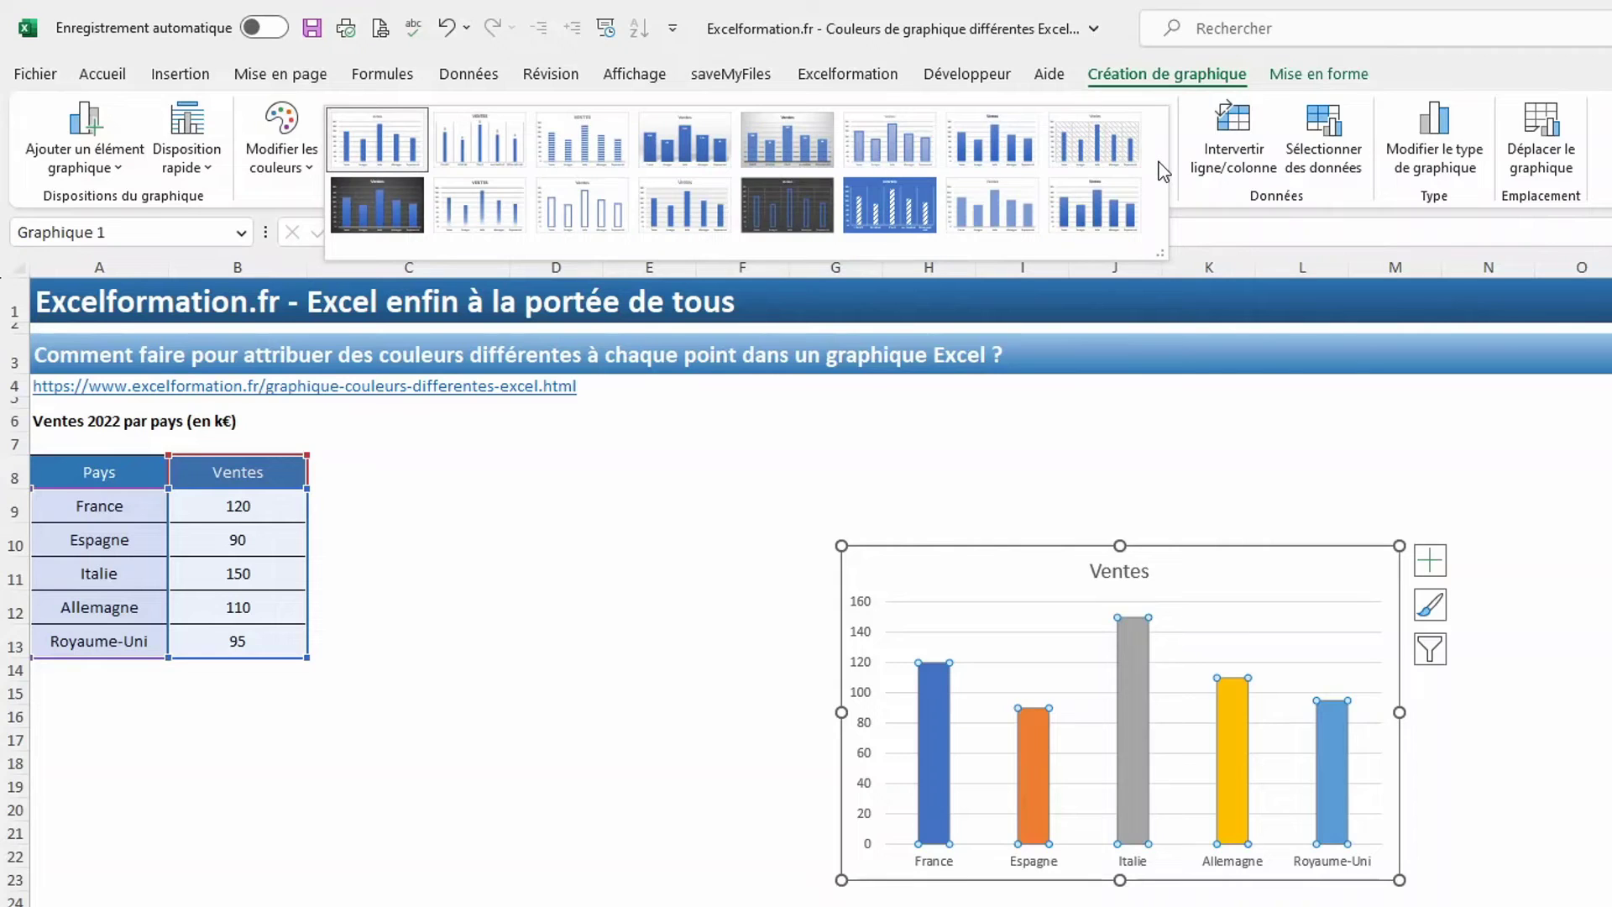
left_click(668, 143)
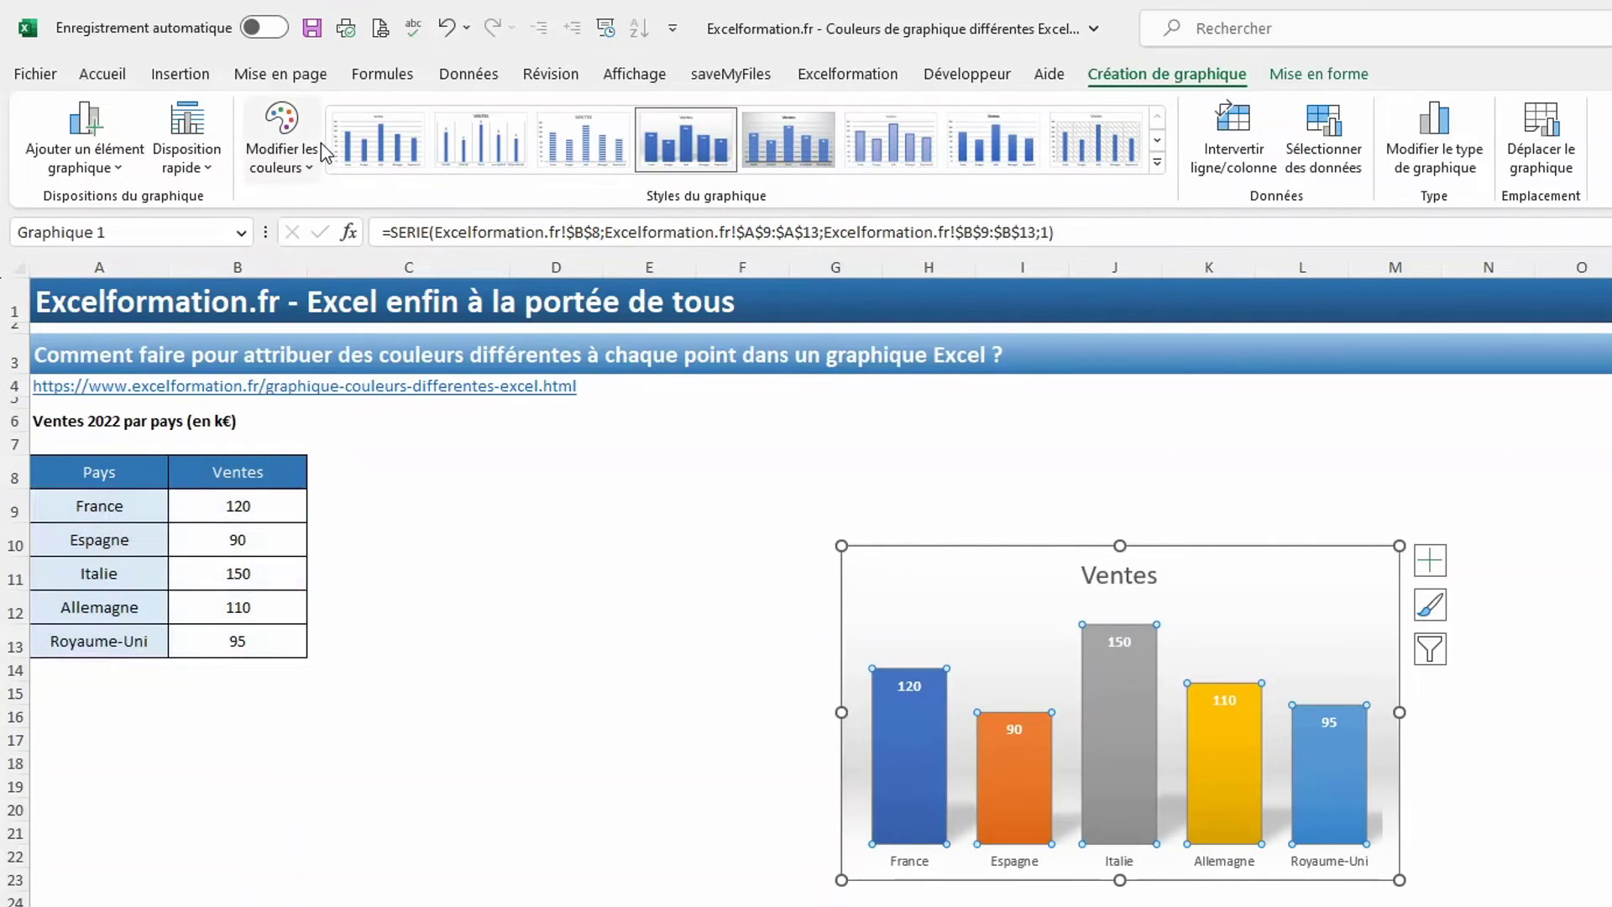
Switch the chart to the green Monochrome palette from Modifier les couleurs
left_click(295, 162)
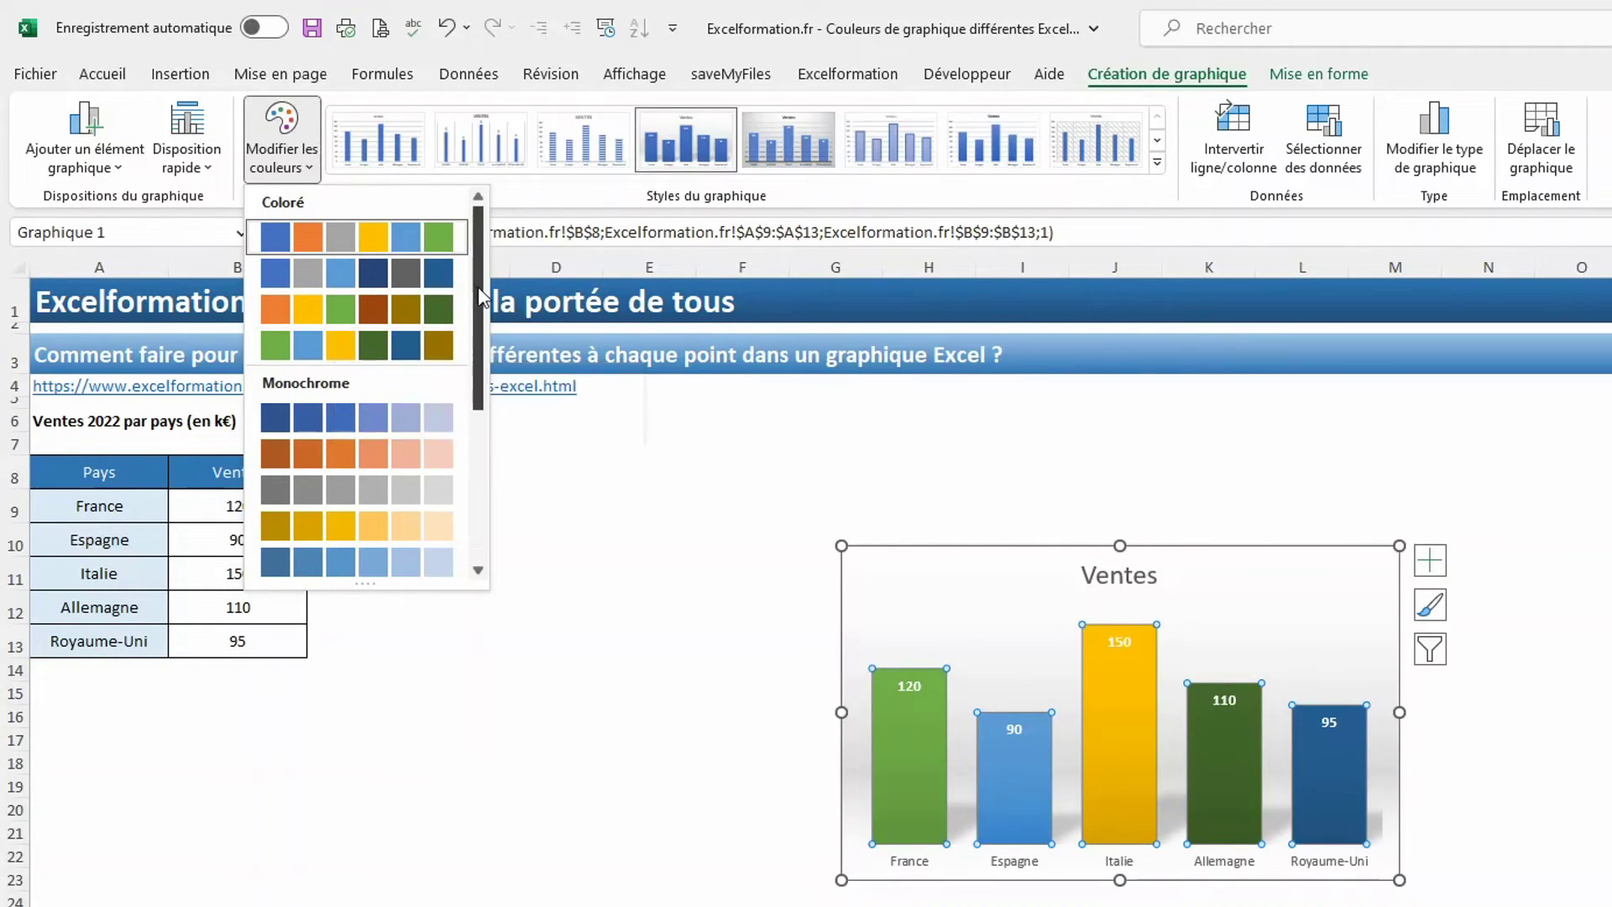
left_click_drag(477, 285, 501, 468)
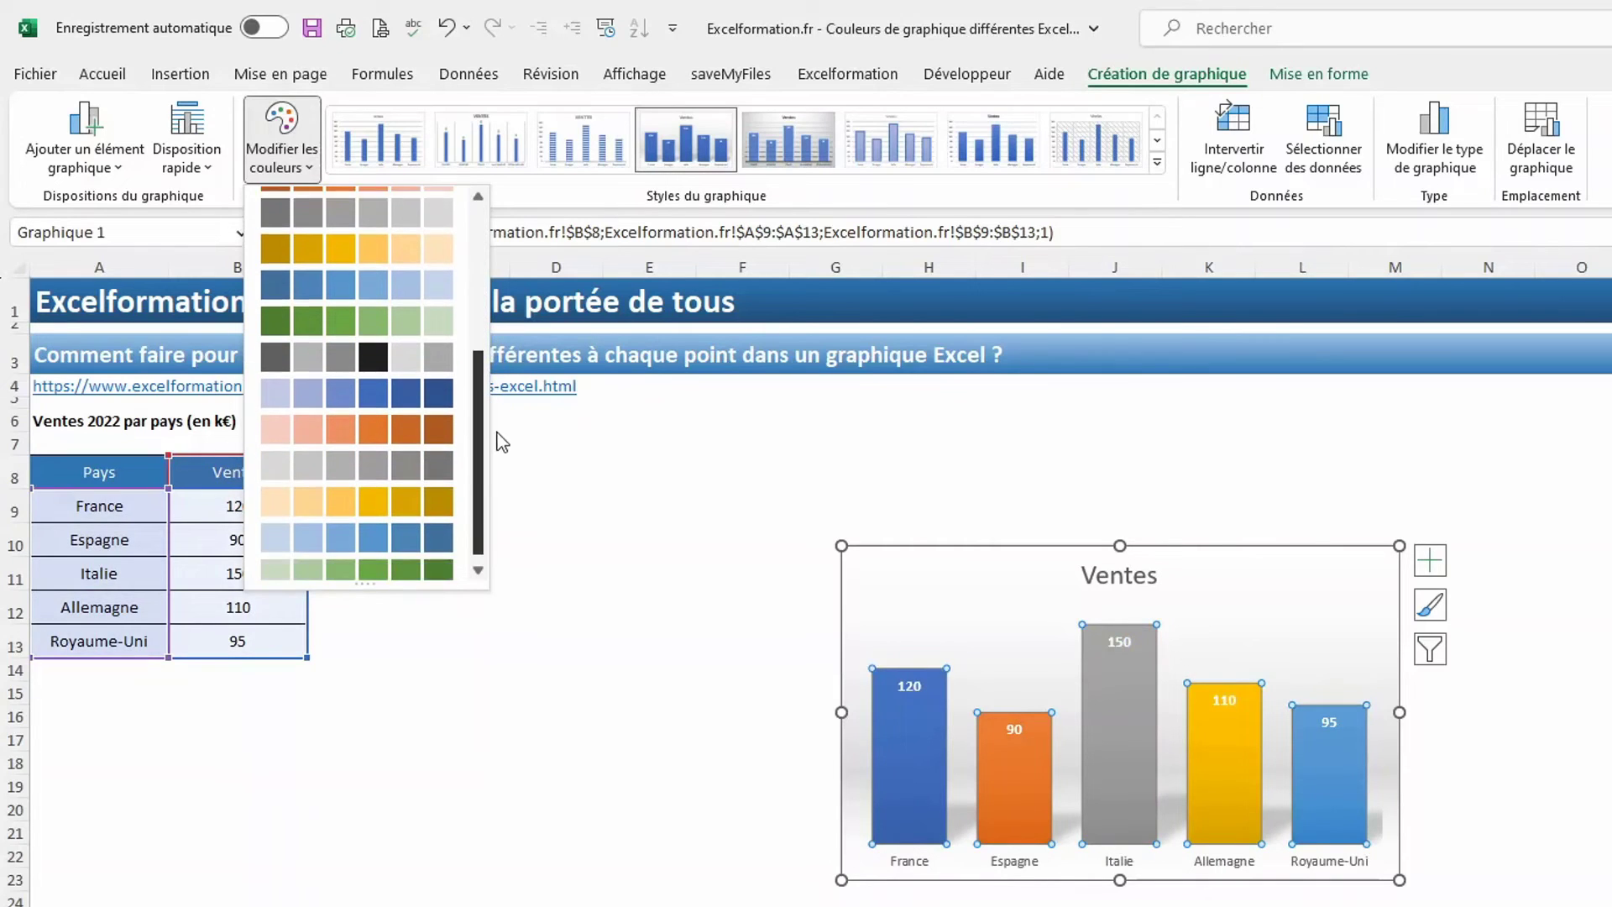
left_click(444, 571)
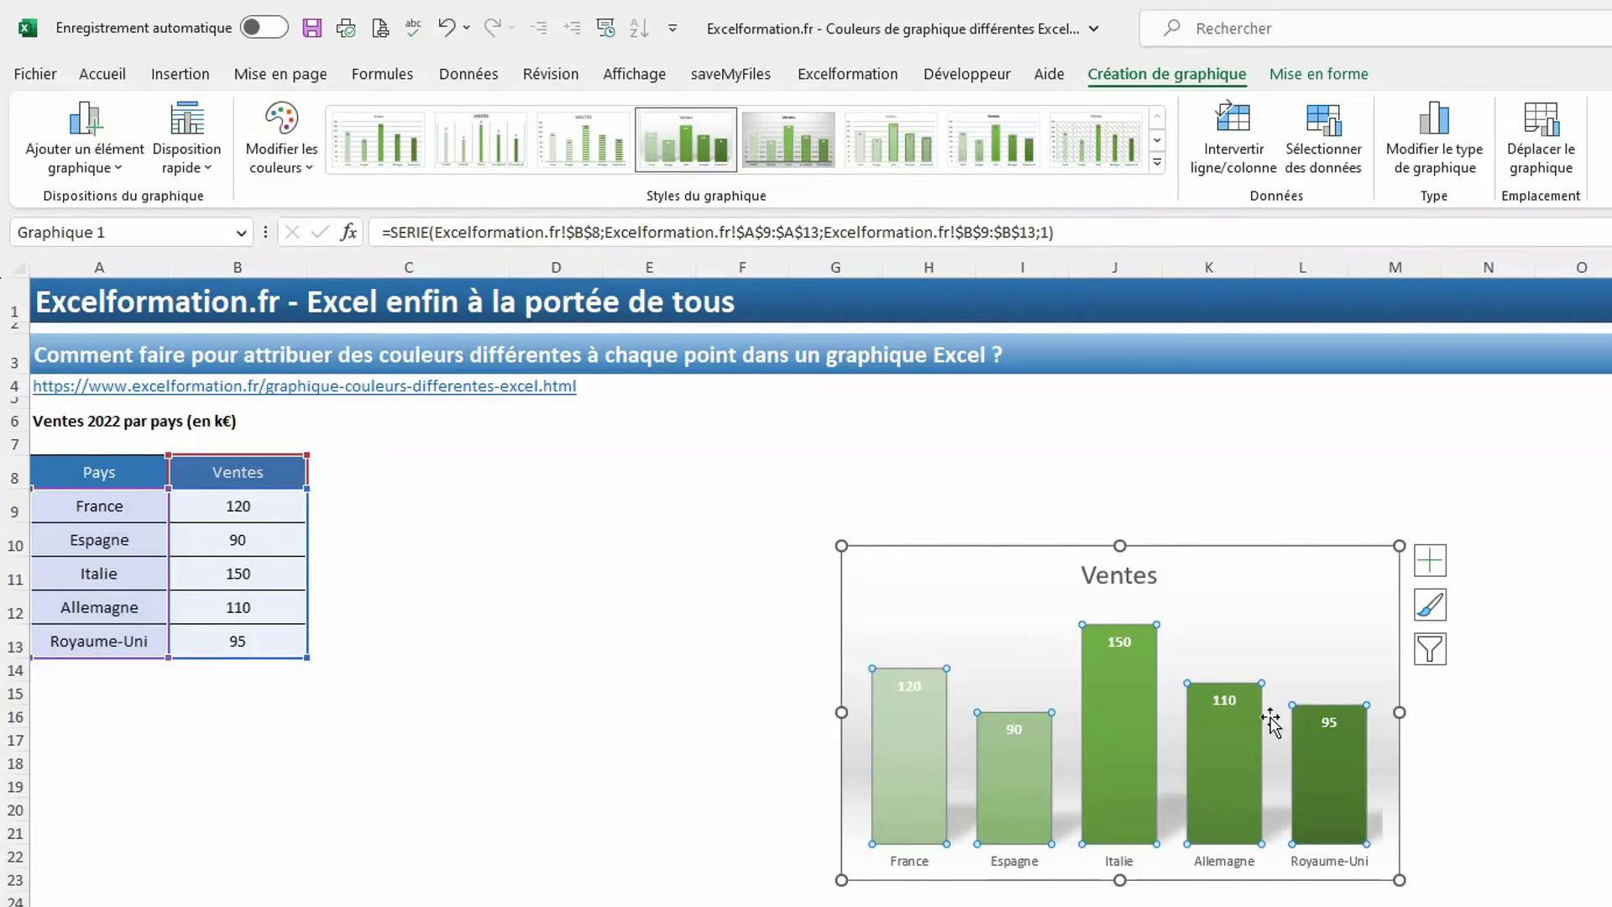
Give only the France data point a solid gold fill via Mettre en forme le point de données
left_click(900, 782)
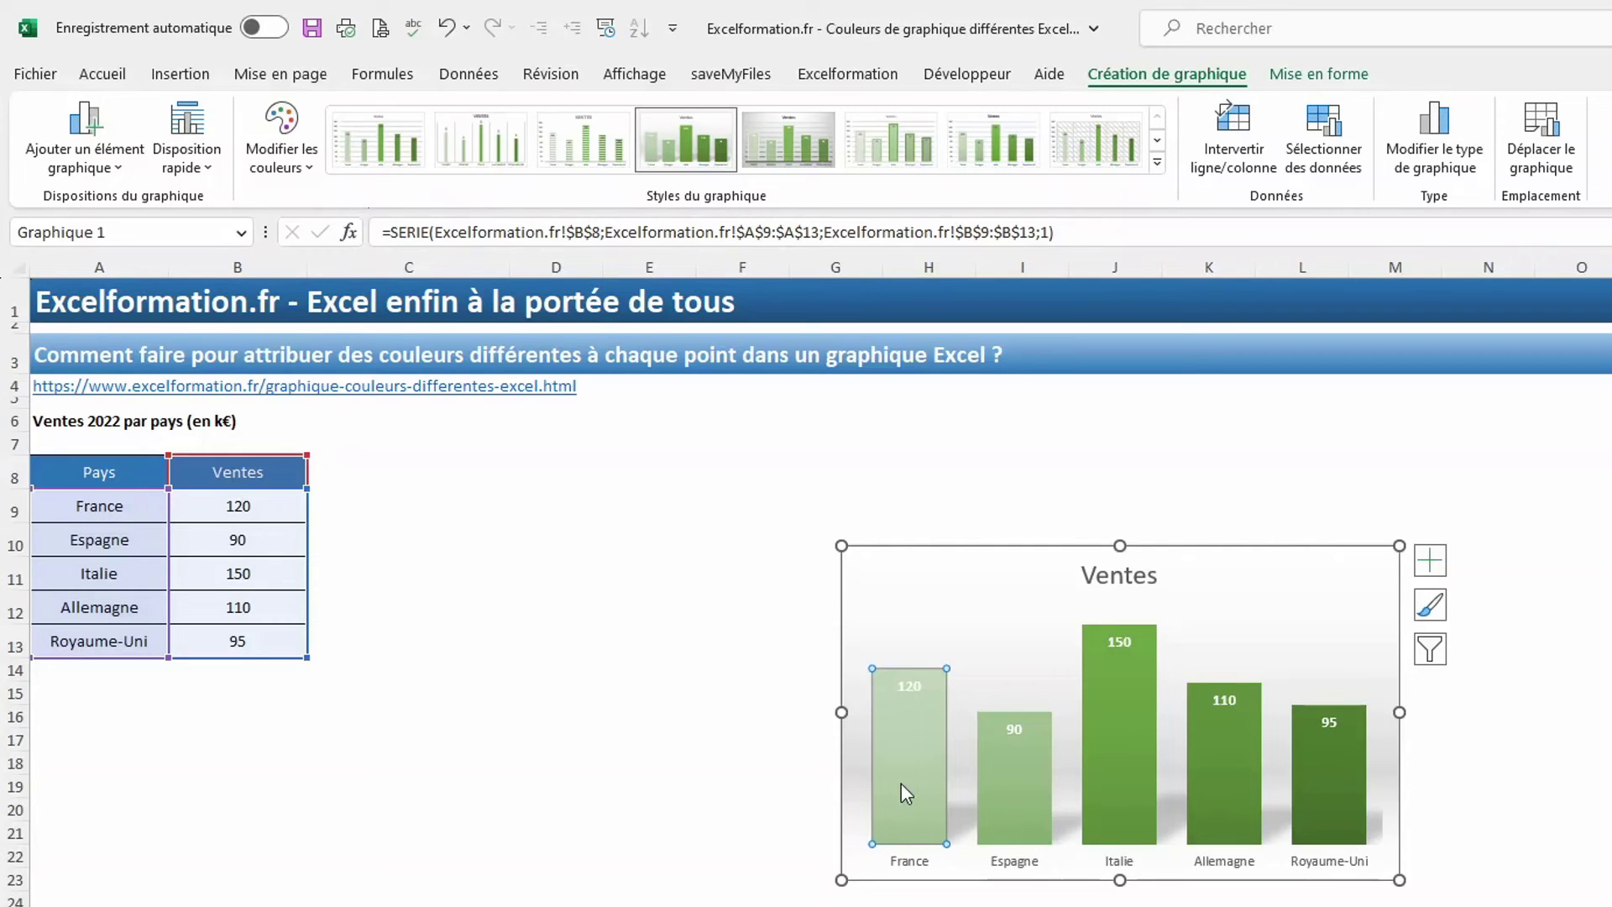
right_click(900, 782)
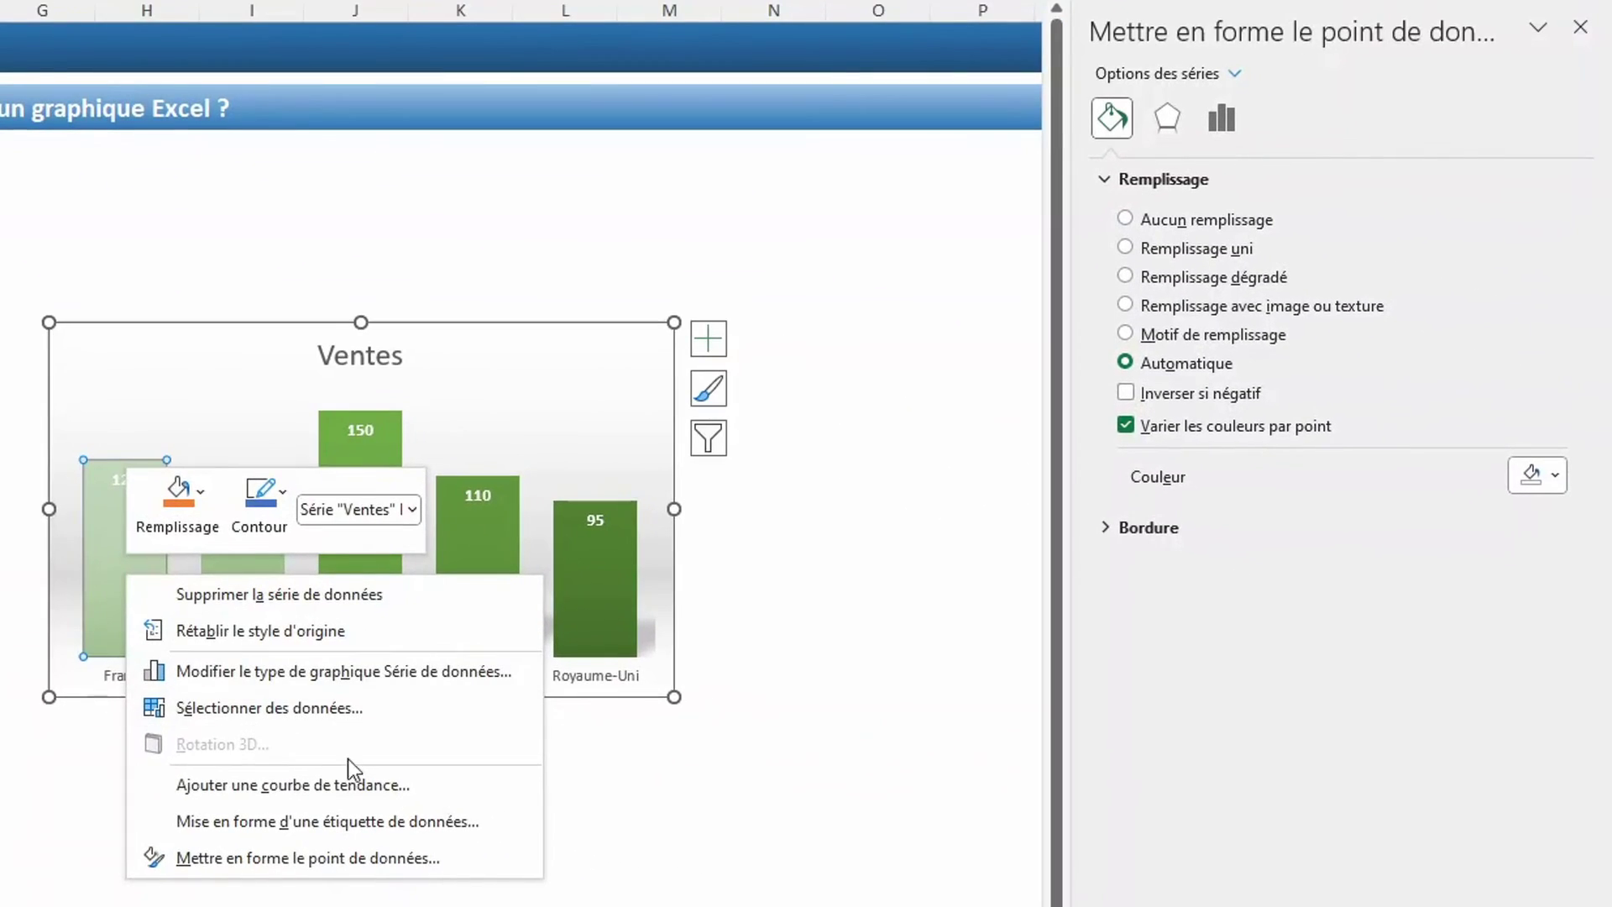
left_click(375, 858)
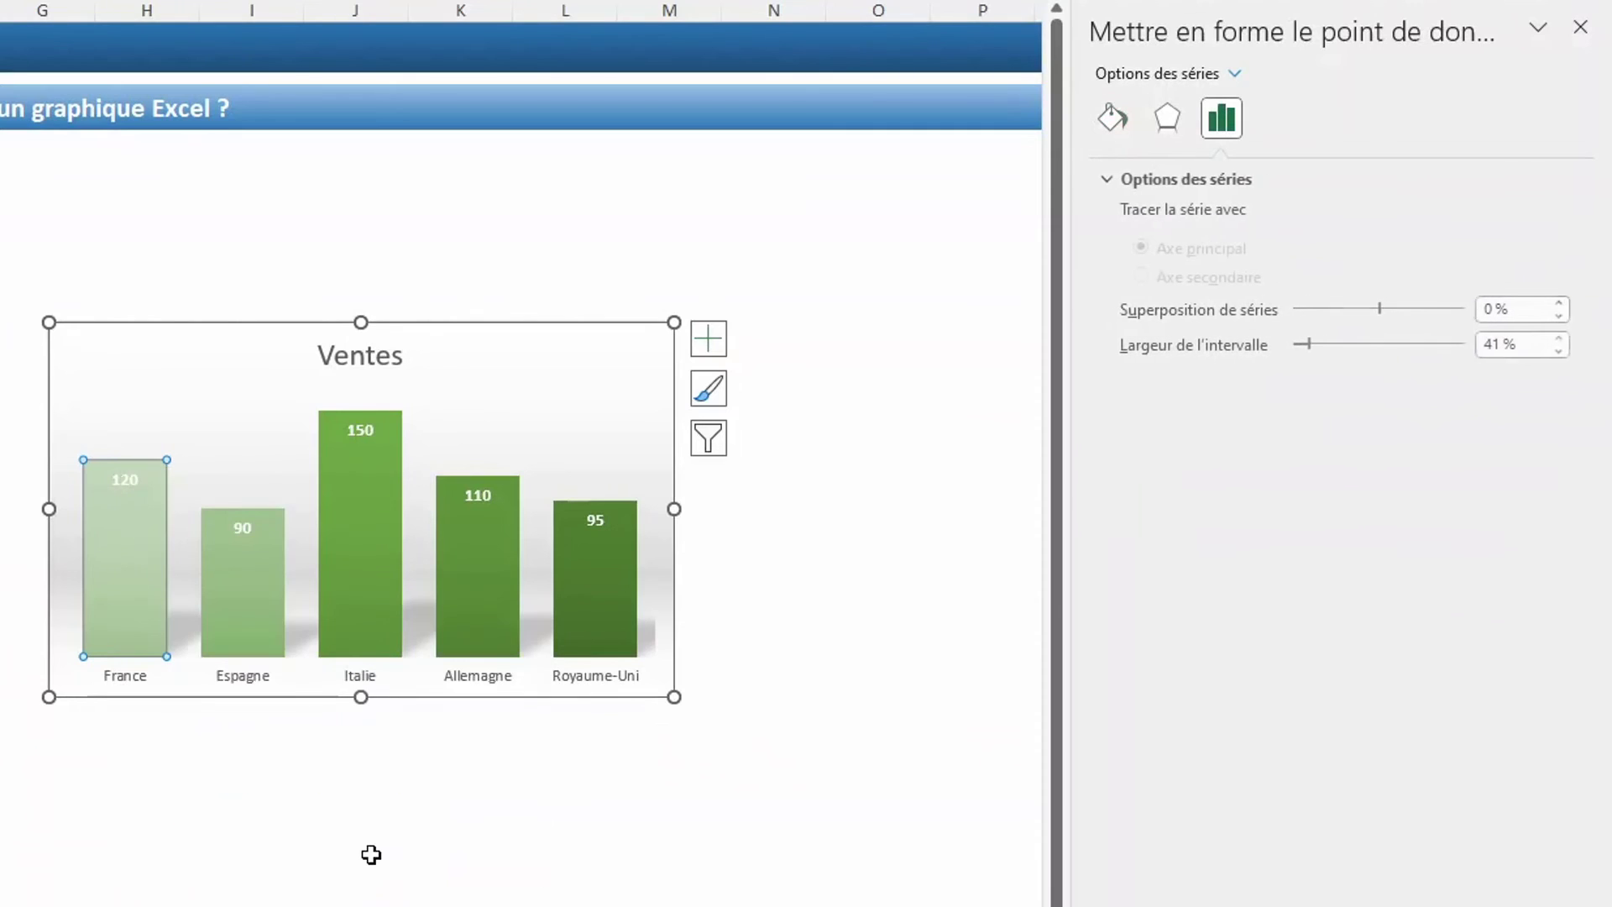
left_click(1113, 119)
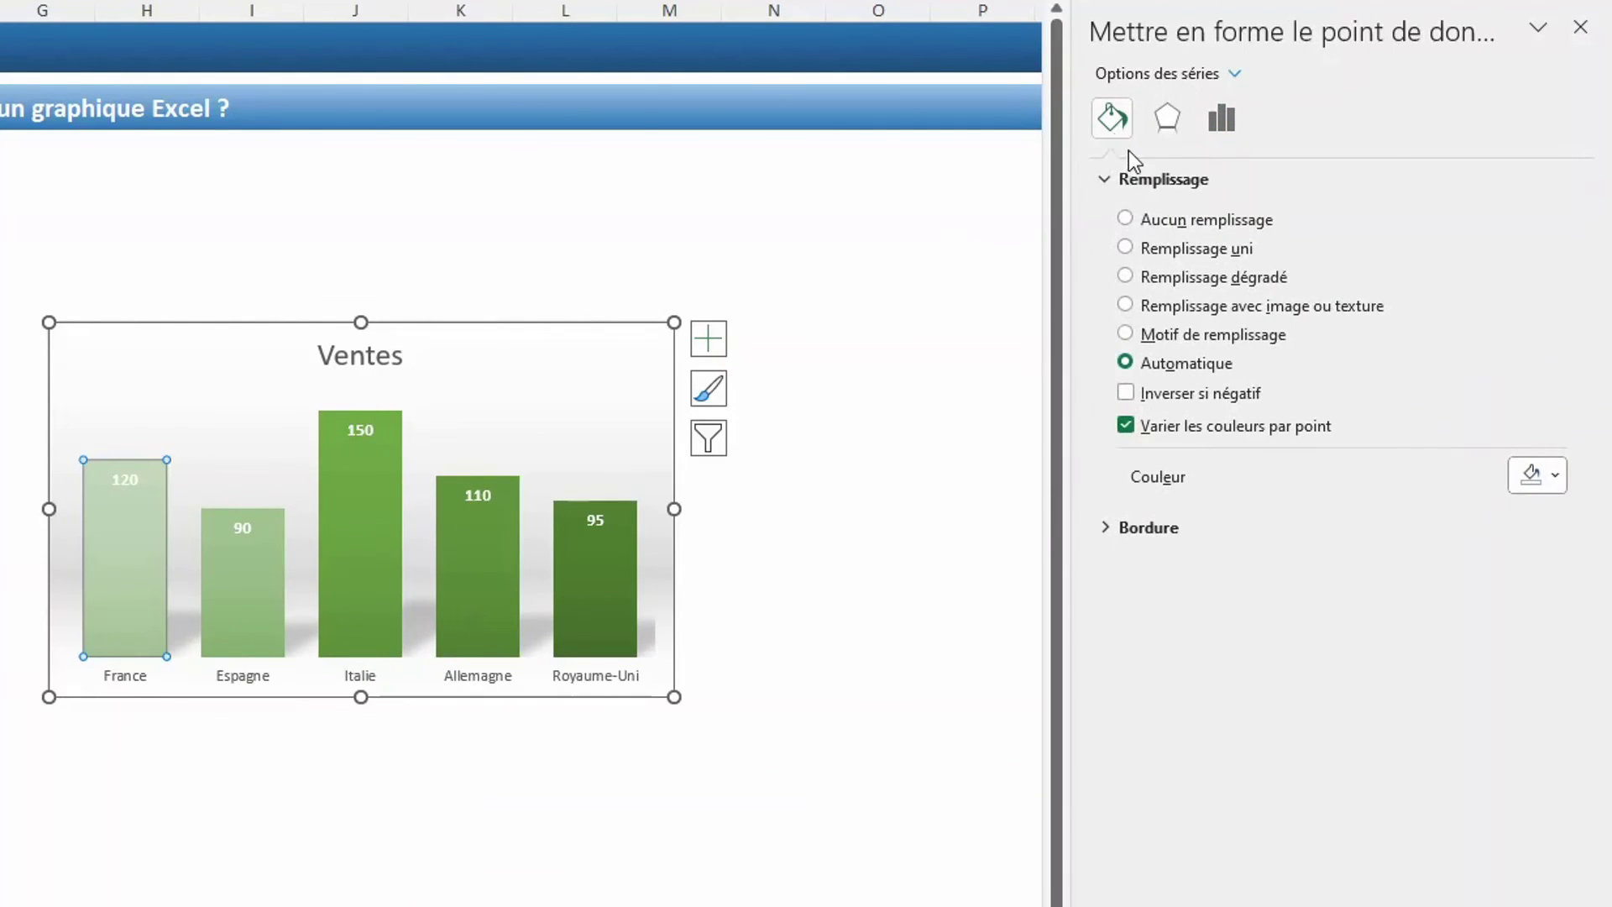
left_click(1211, 252)
left_click(1557, 475)
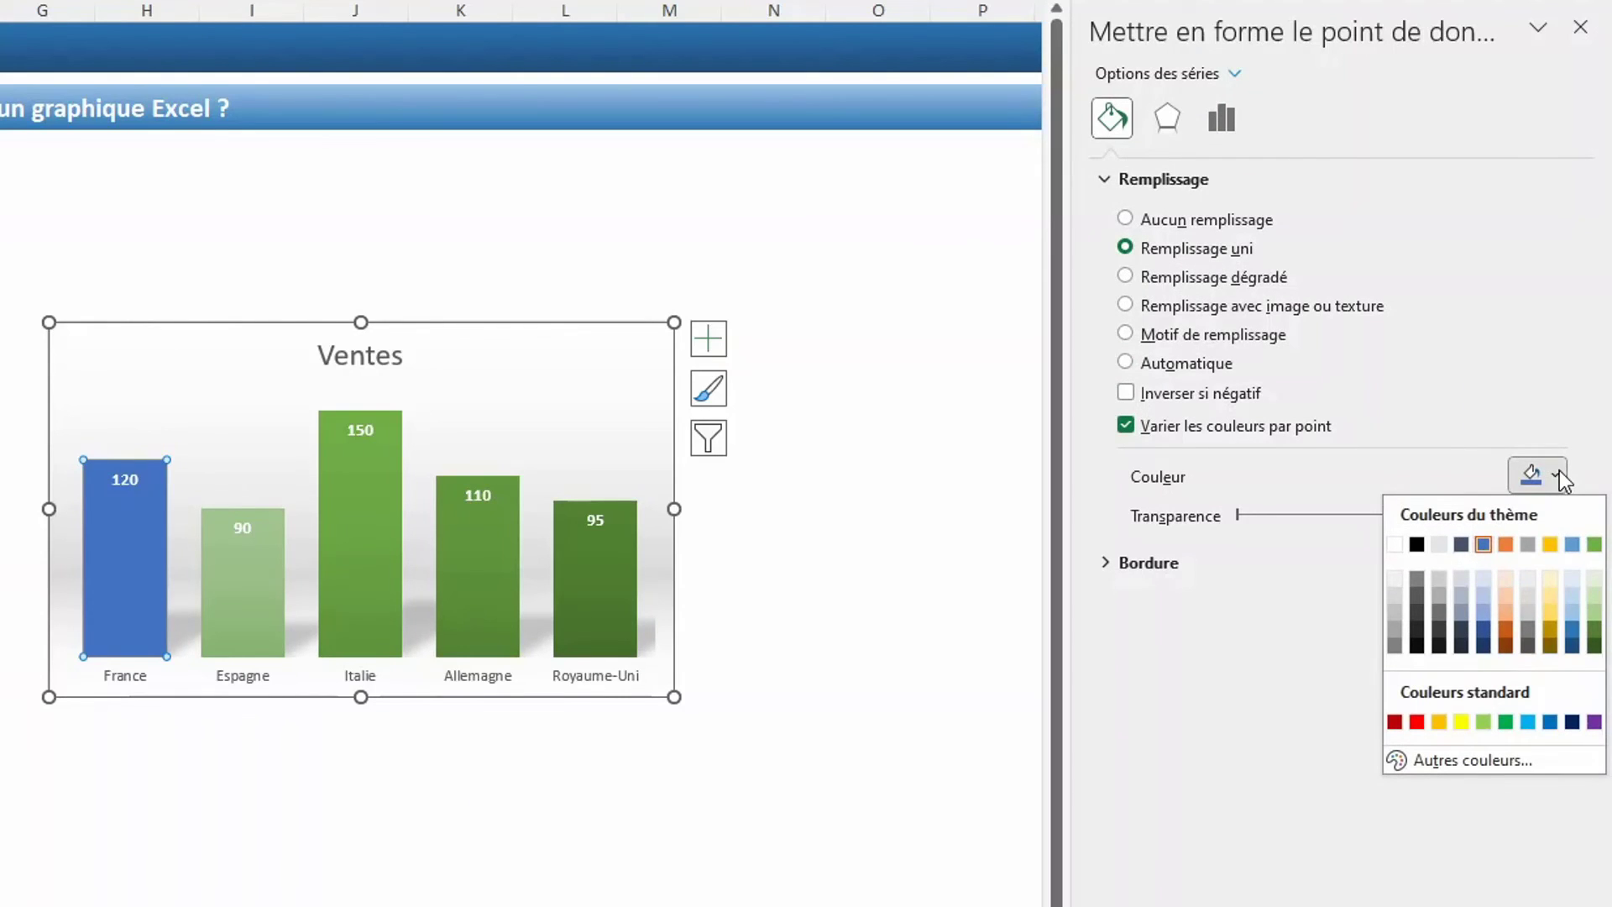
left_click(1550, 545)
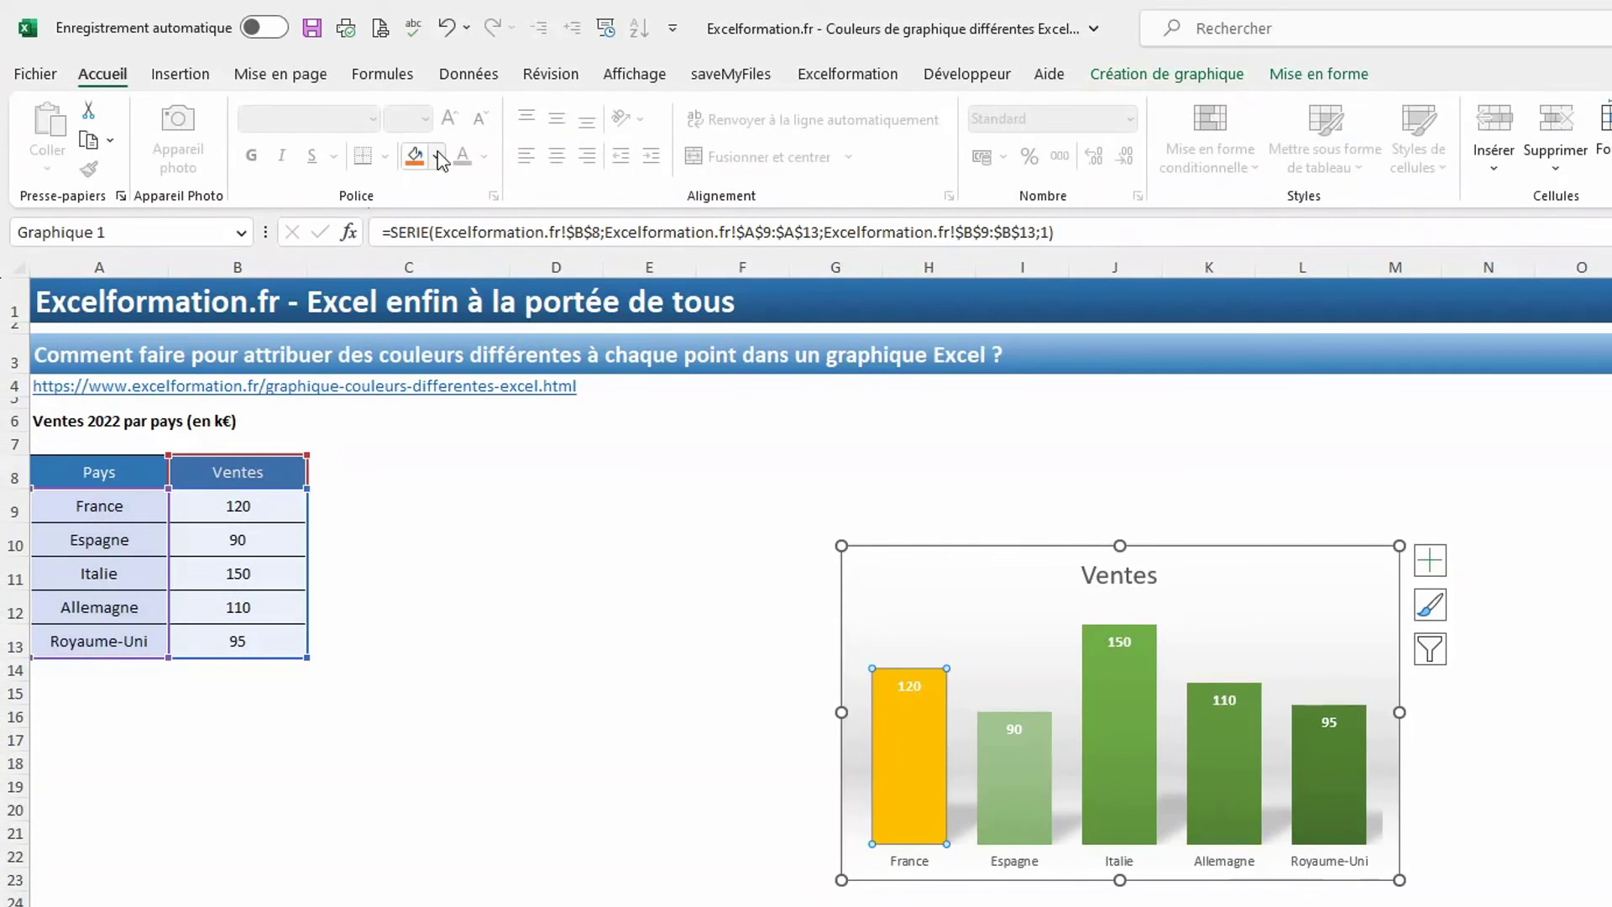
Recolour the France bar with the blue theme colour from the Accueil fill colour list
left_click(437, 157)
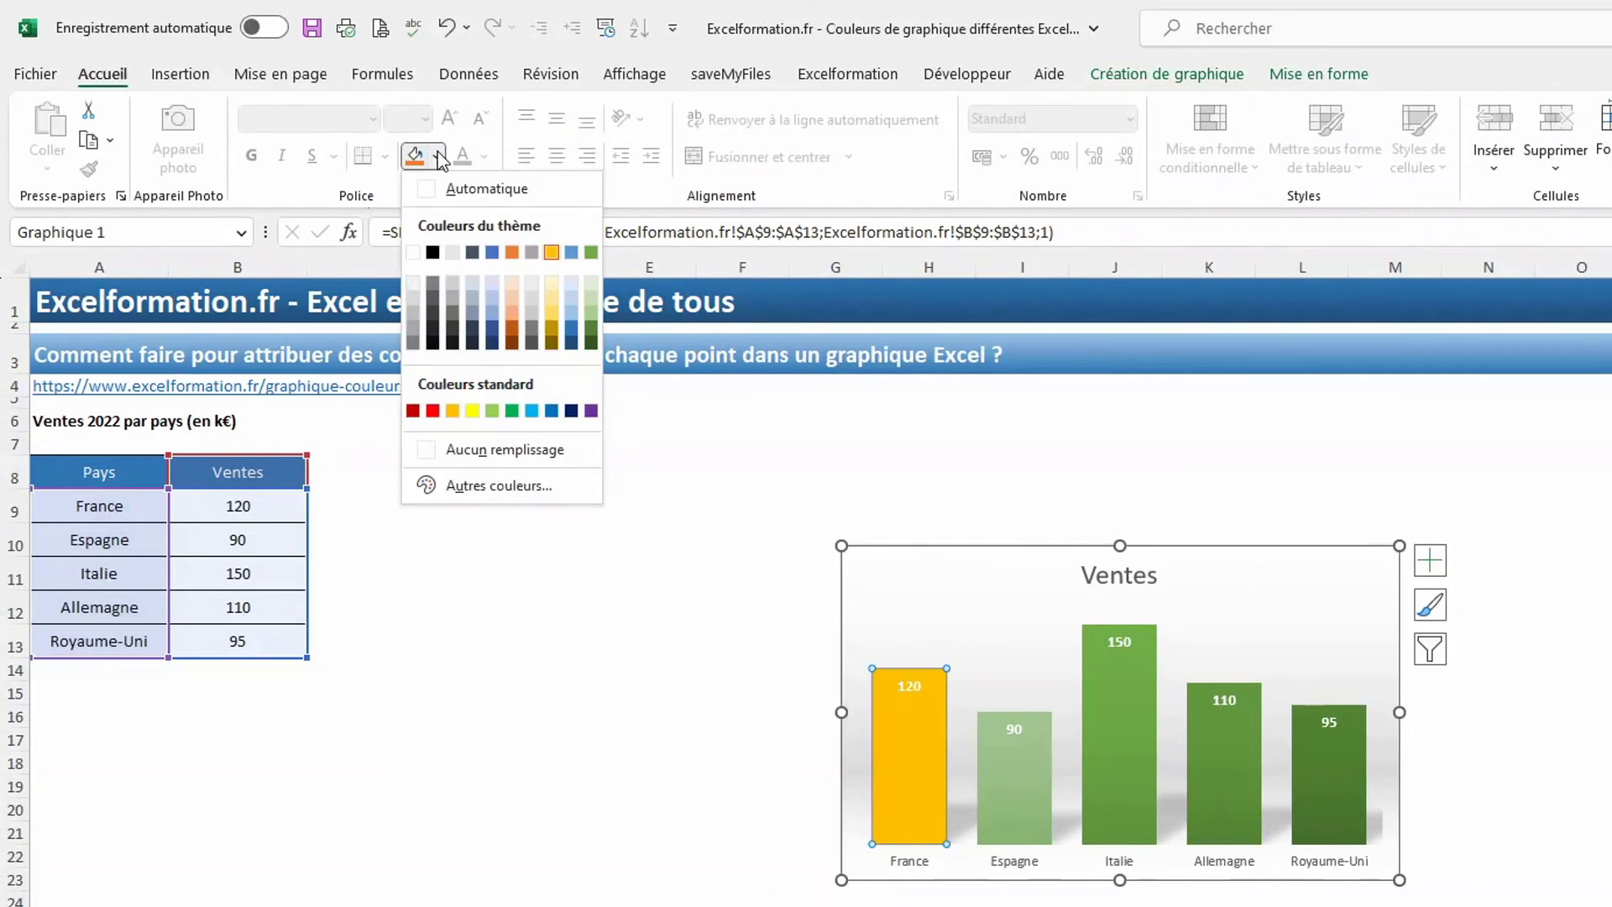
left_click(492, 253)
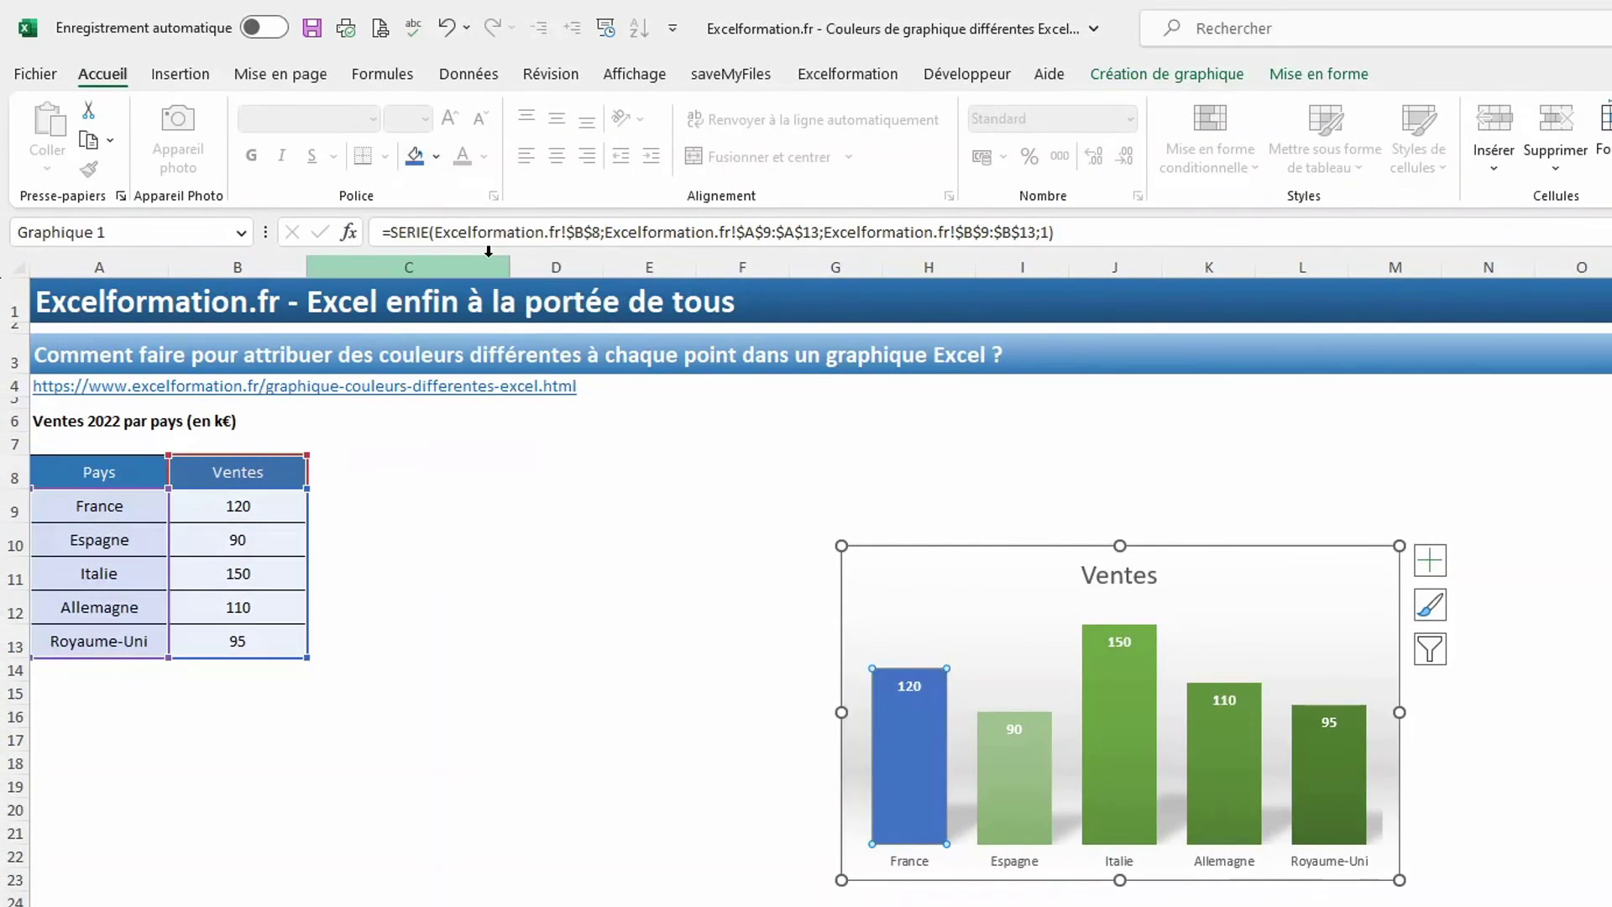